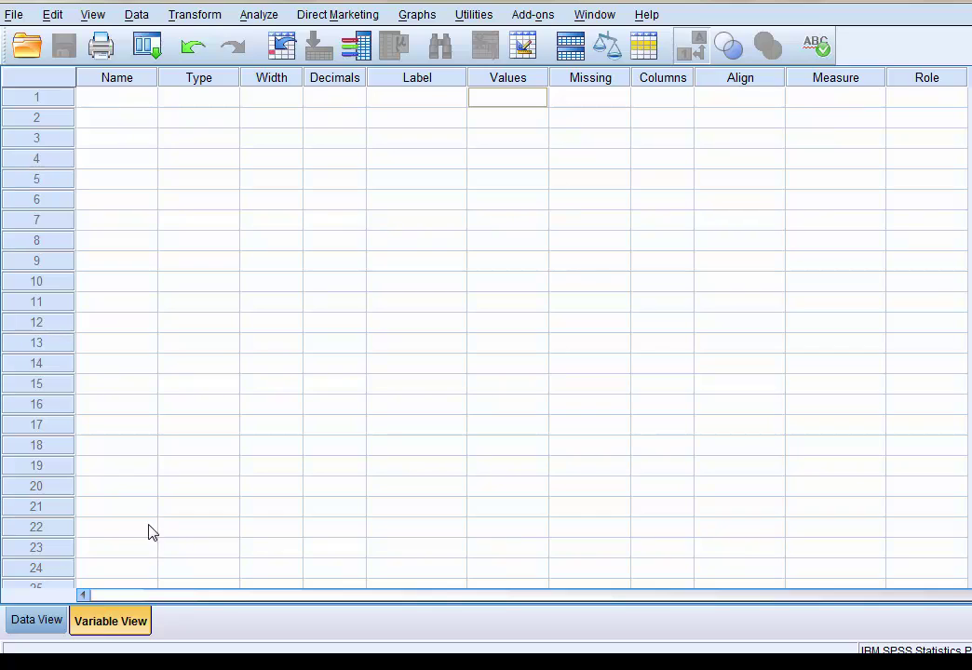
- Define two numeric variables named weight and height in the first two rows
left_click(119, 102)
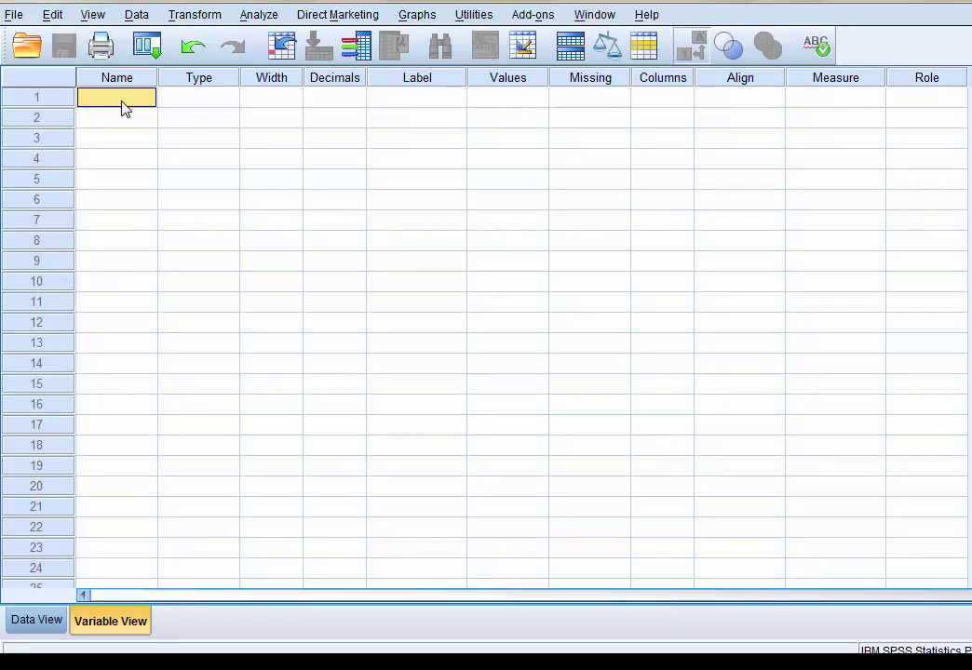
type("weight")
left_click(123, 124)
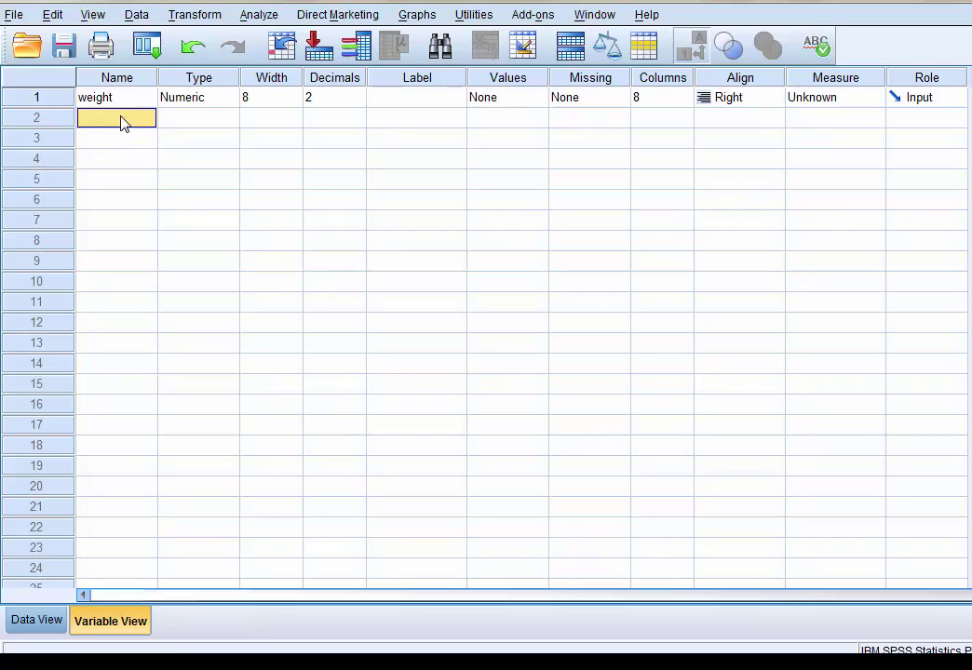
type("height")
double_click(229, 121)
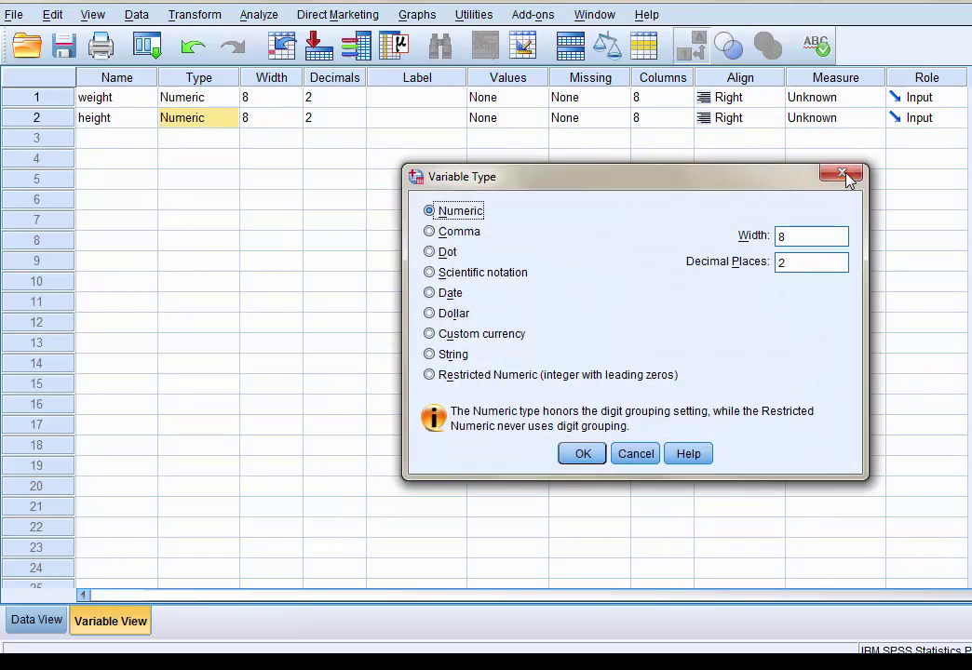
left_click(843, 174)
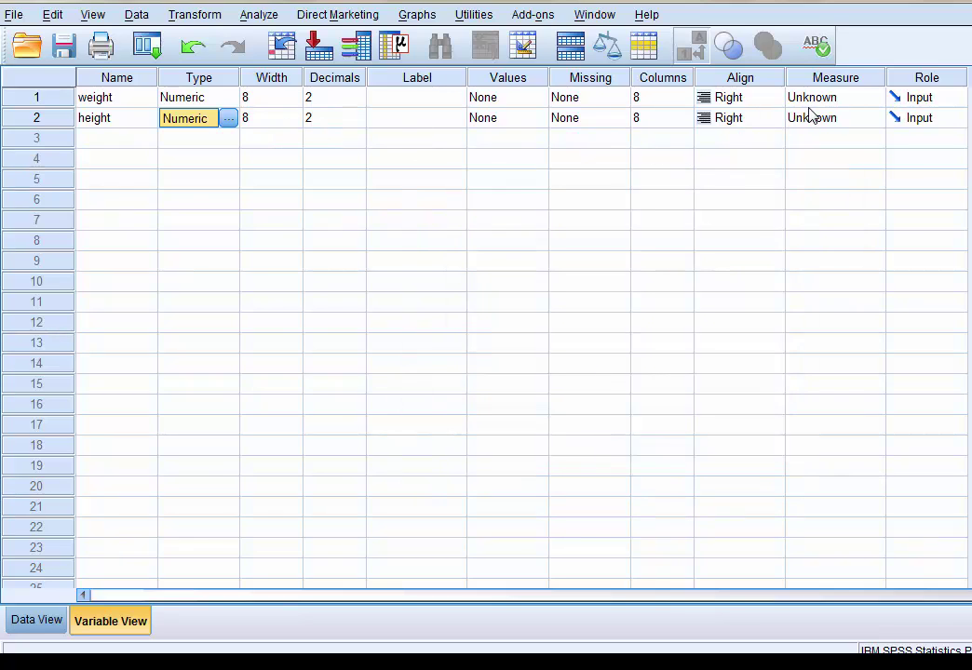
- Set the measurement level of both the weight and height variables to Scale
left_click(833, 101)
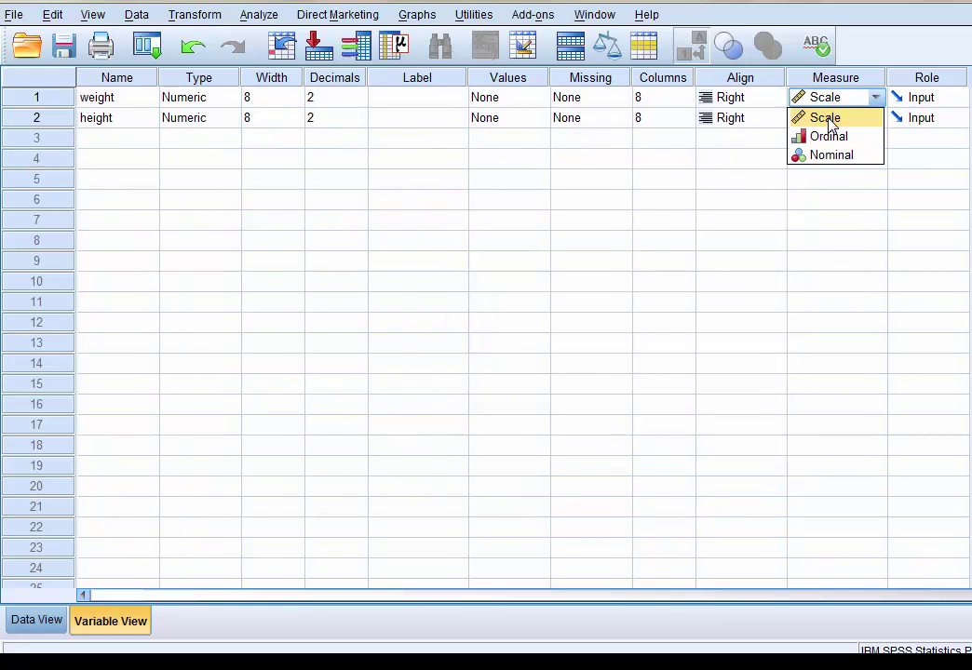
left_click(826, 118)
left_click(830, 121)
left_click(831, 138)
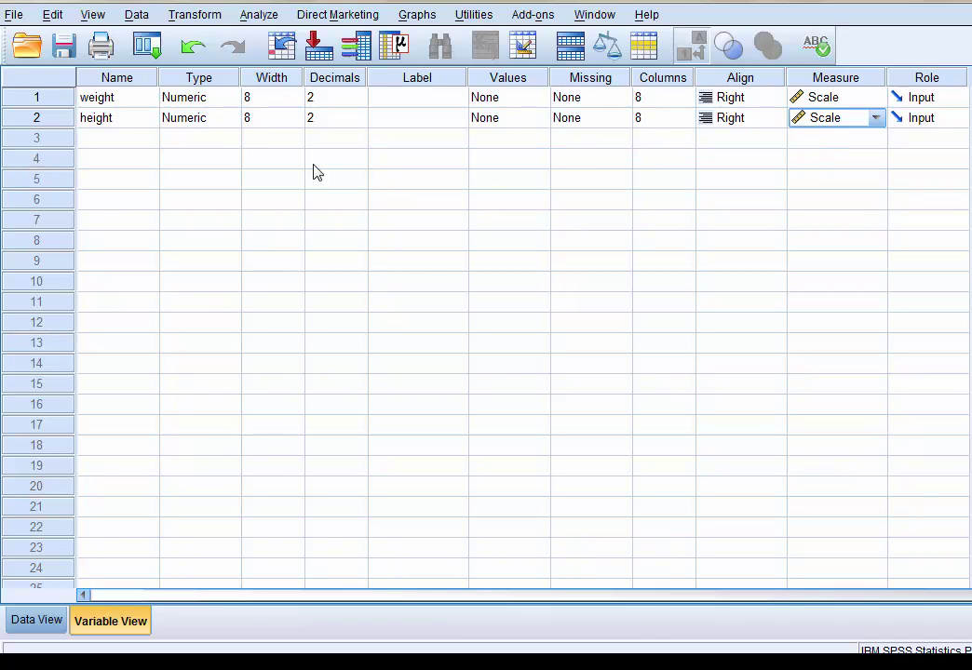
- Show the data grid, then switch to the Excel workbook Book1 and copy the weight values in A2:A15
left_click(34, 626)
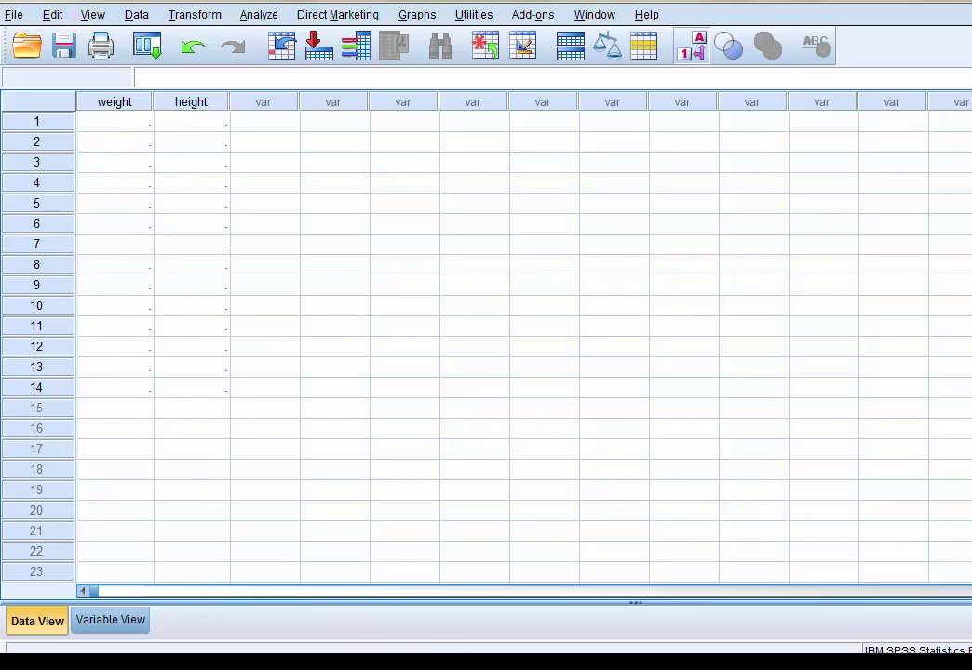
key("alt+Tab")
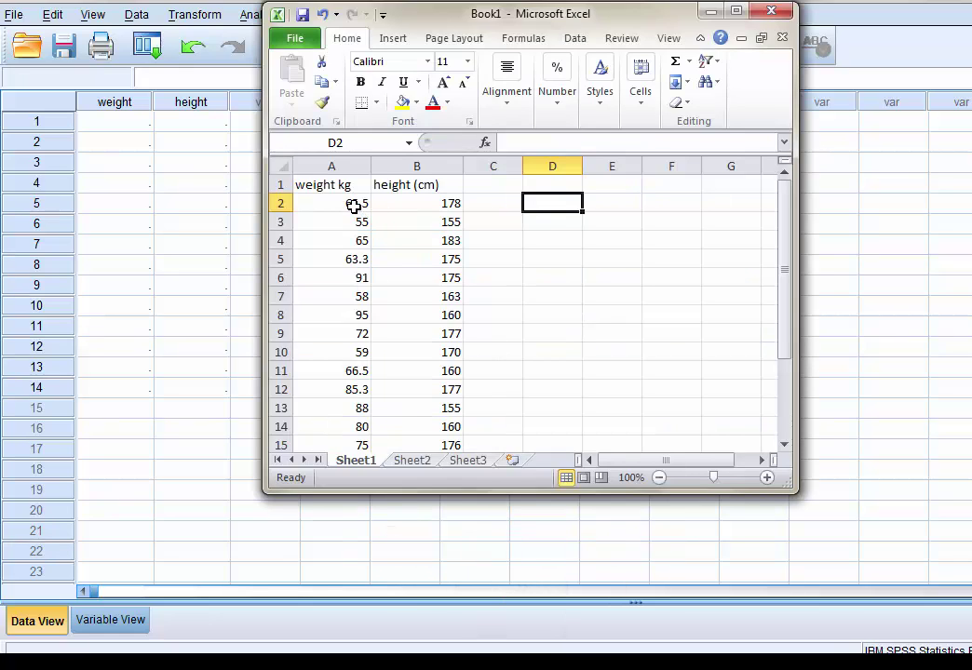
left_click_drag(356, 203, 345, 277)
scroll(342, 283, "up", 3)
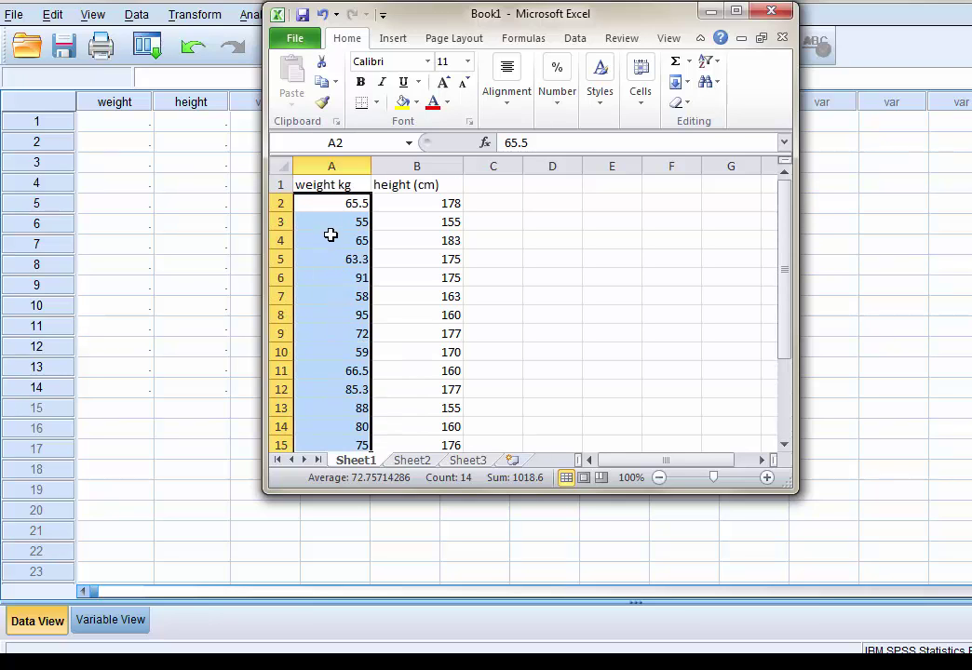
left_click(350, 203)
left_click_drag(348, 203, 358, 408)
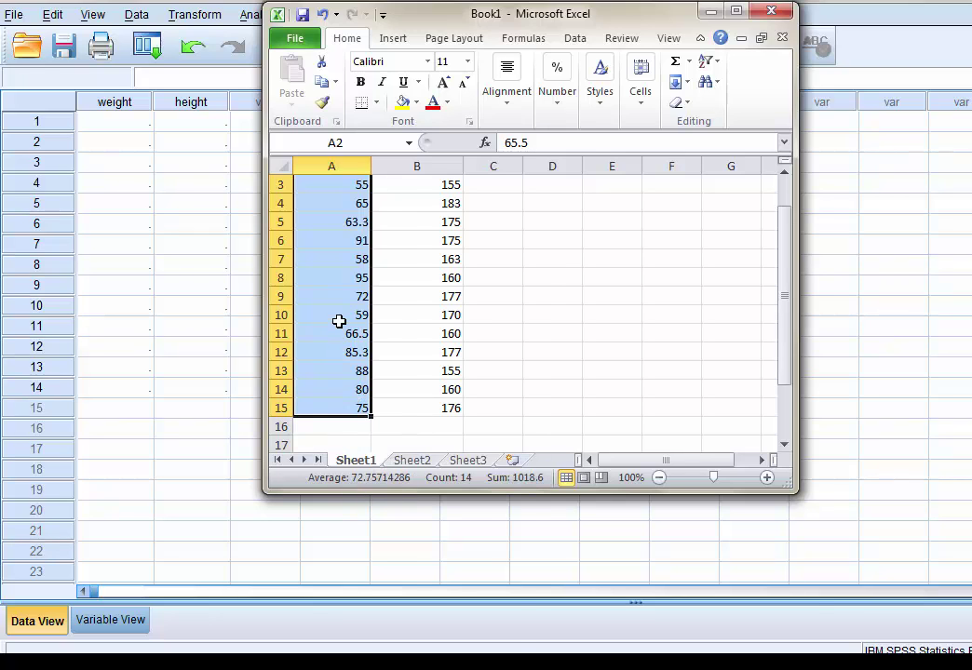
right_click(341, 321)
left_click(380, 356)
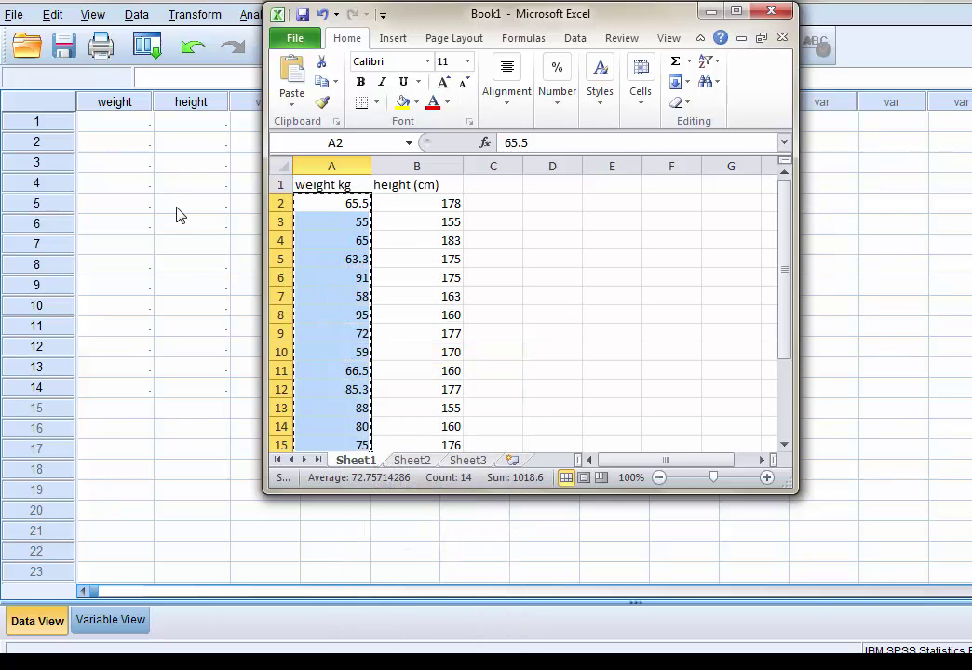
- Return to SPSS and paste the copied values into the weight column starting at case 1
left_click(111, 124)
right_click(111, 125)
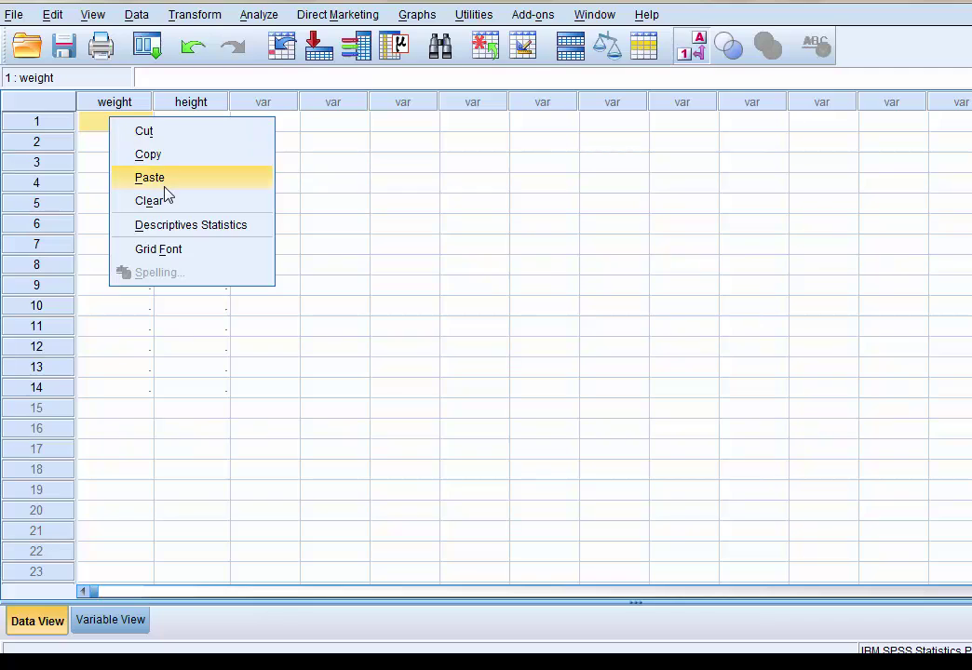
left_click(149, 177)
right_click(129, 128)
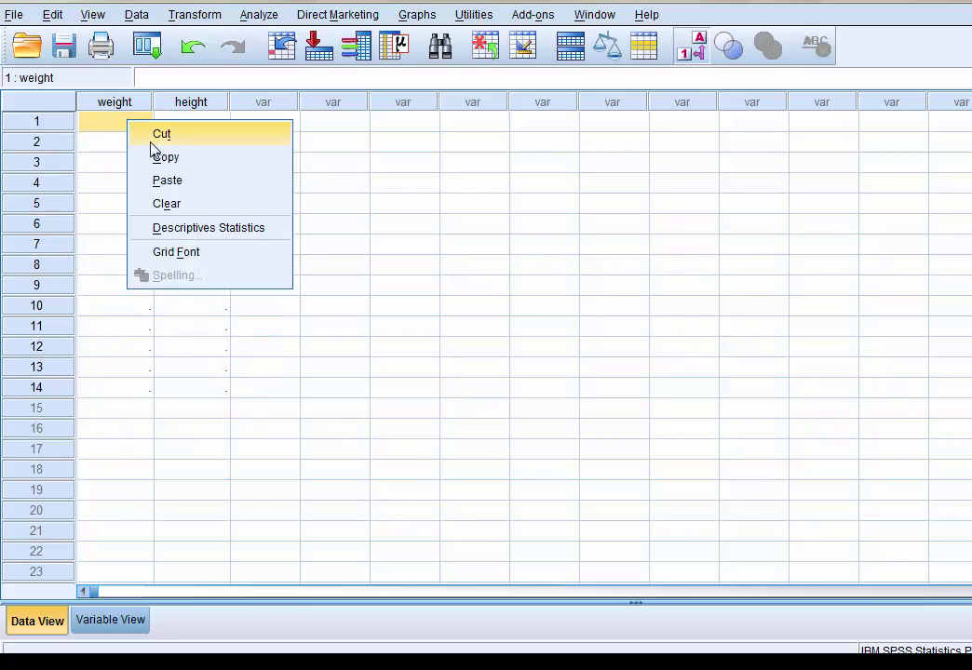
left_click(163, 180)
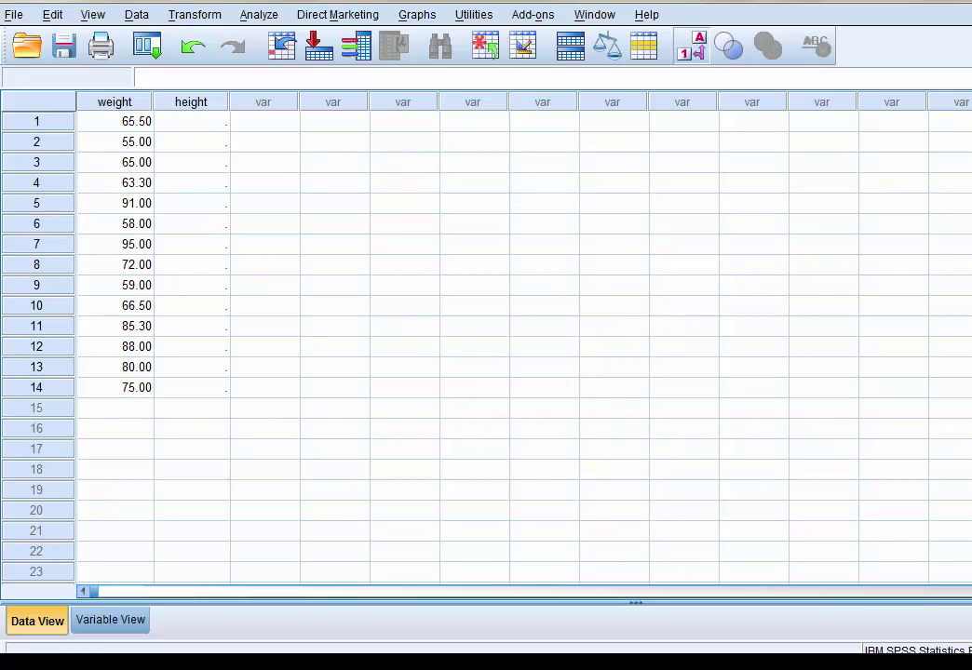
- Copy the height values in B2:B15 from the Excel workbook and paste them into the SPSS height column from case 1
key("alt+Tab")
left_click_drag(442, 203, 445, 407)
right_click(441, 337)
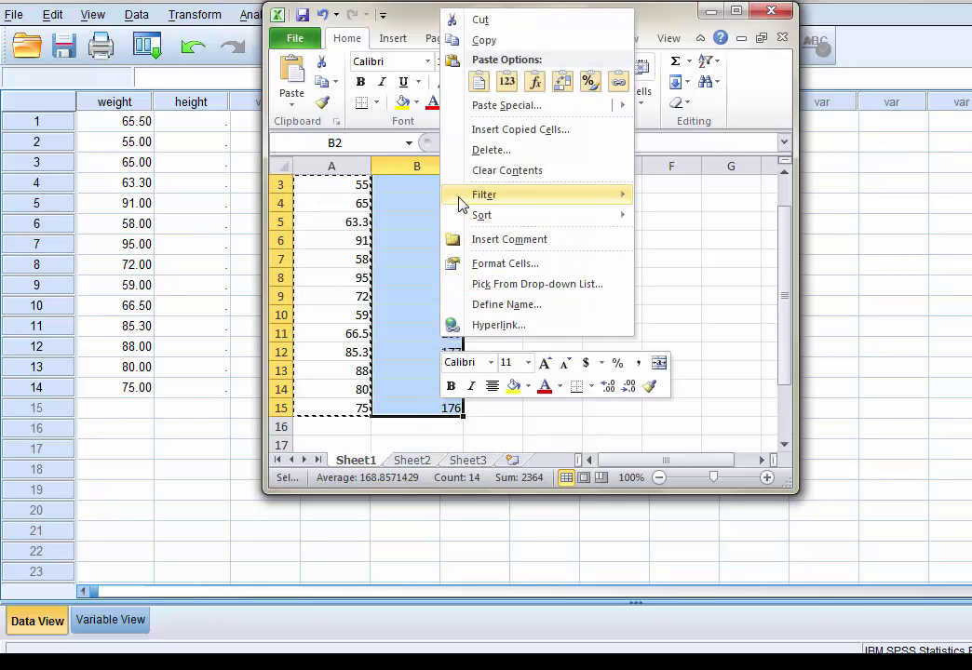
left_click(483, 41)
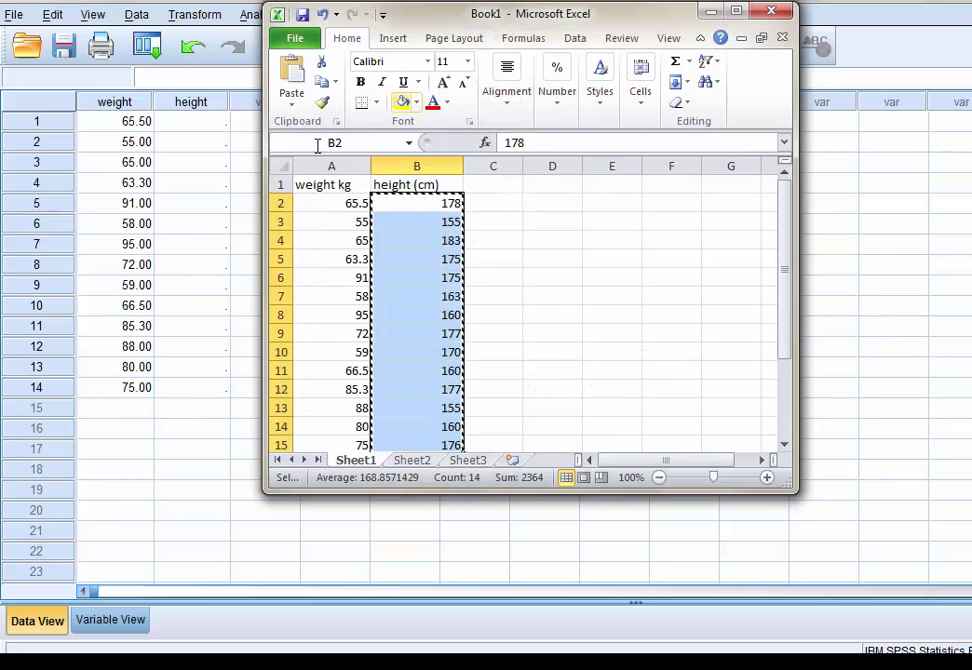
left_click(210, 131)
right_click(210, 130)
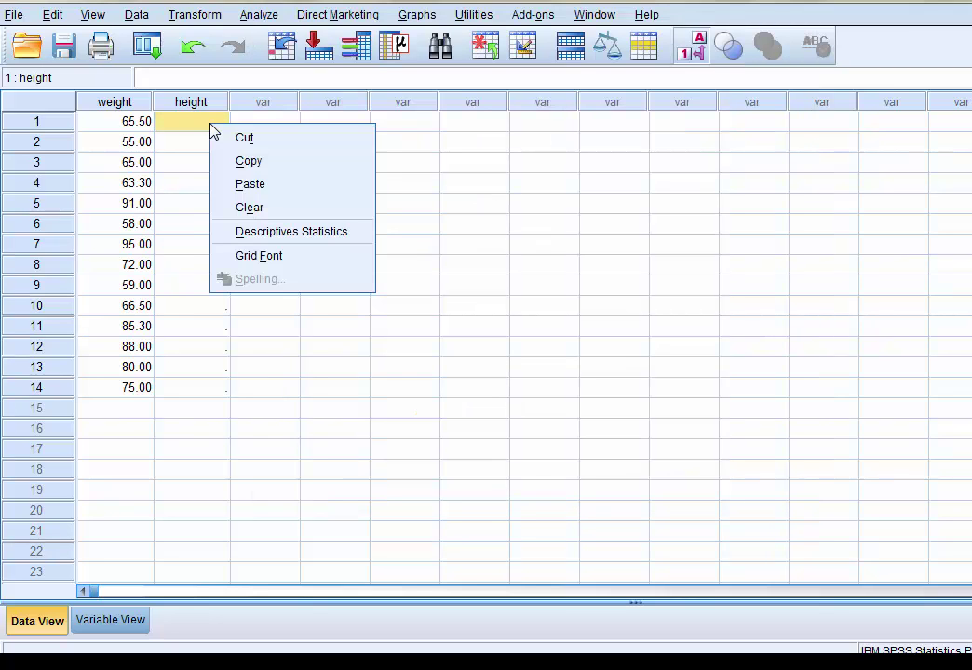
left_click(255, 190)
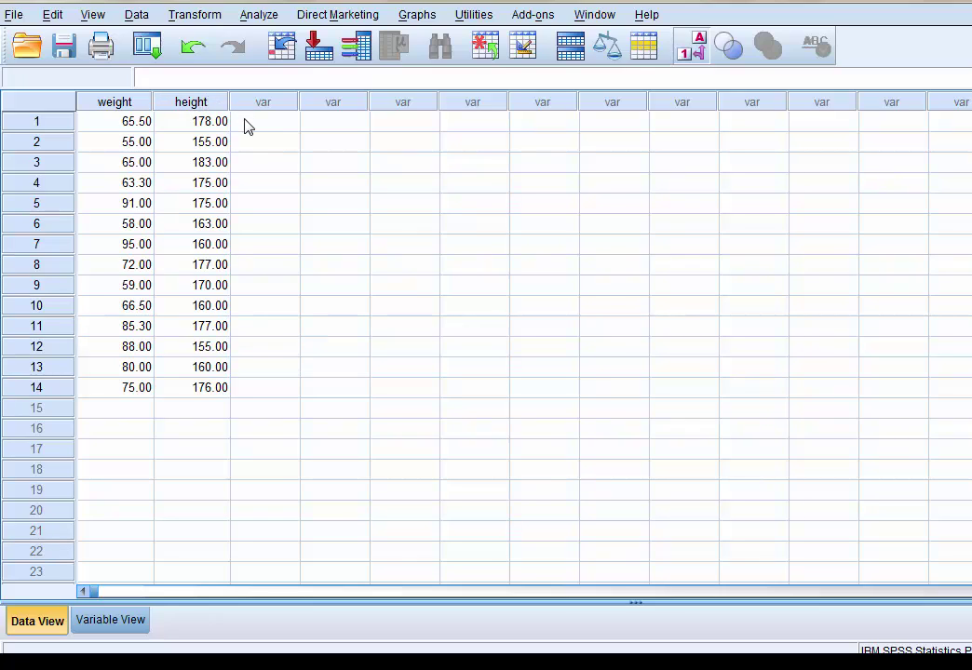
- Start a Compute Variable operation, clear its previous settings and name the target variable Bodymassindex
left_click(206, 20)
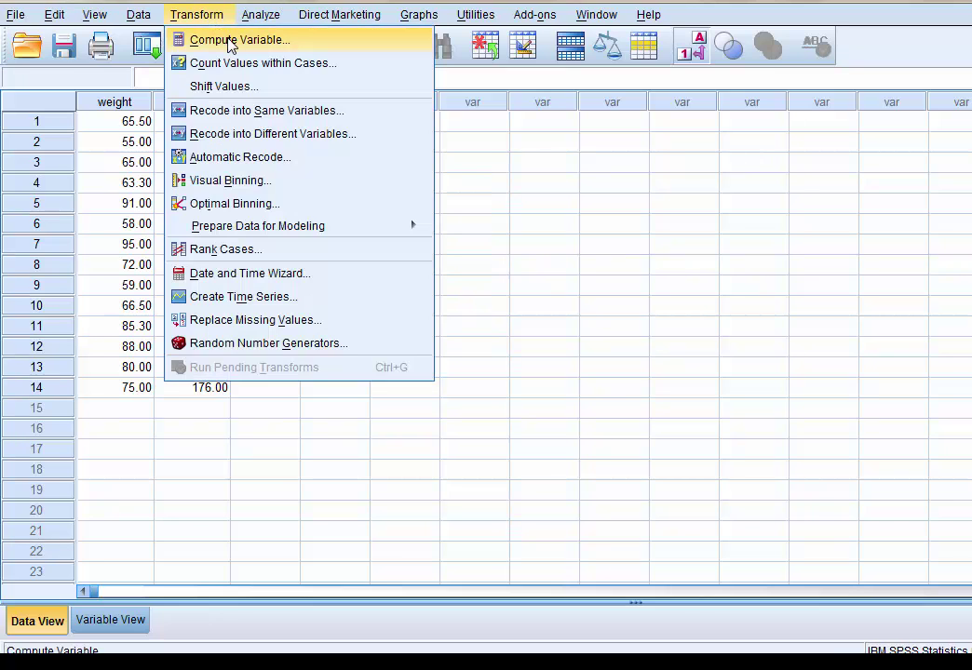
left_click(232, 41)
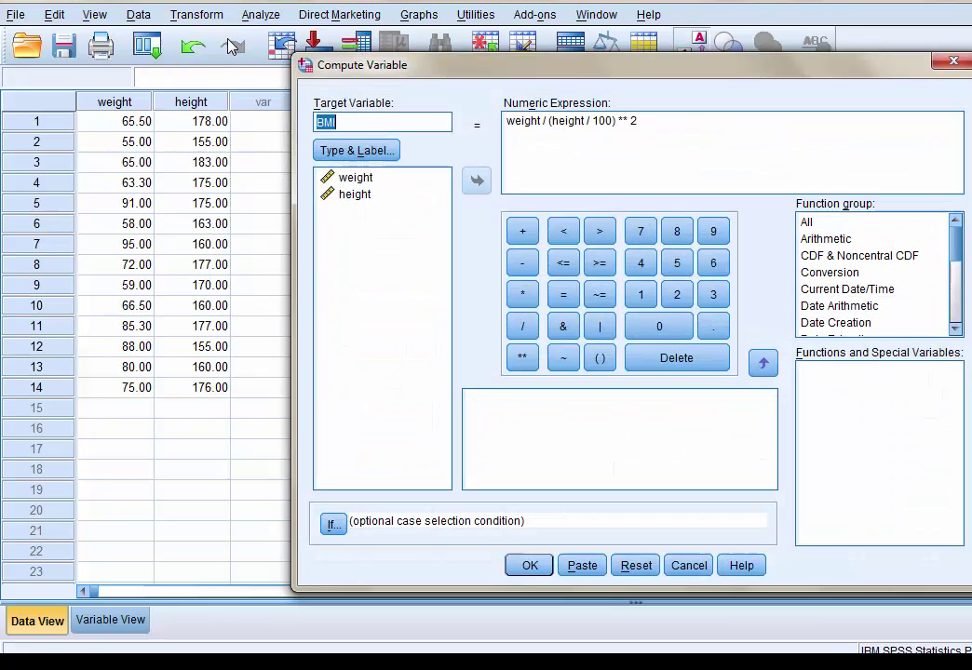
left_click(631, 565)
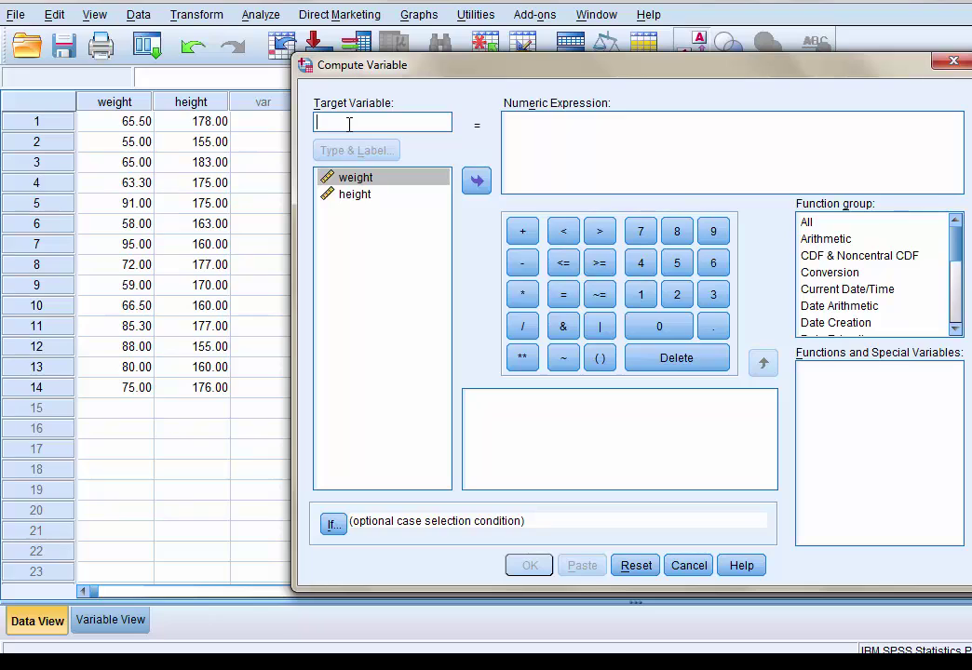
type("BMI")
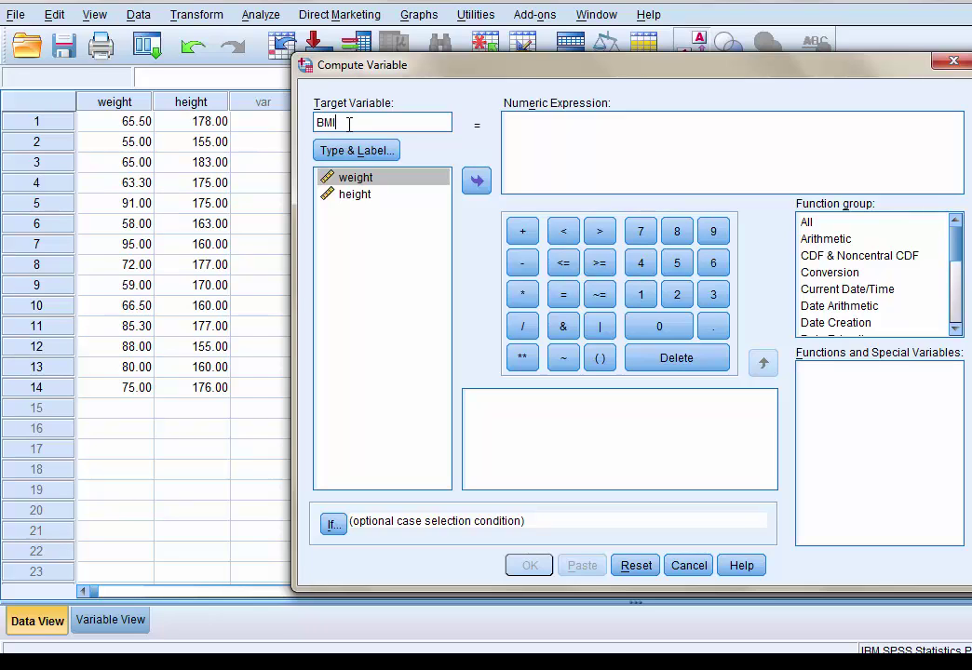
key("BackSpace")
key("BackSpace")
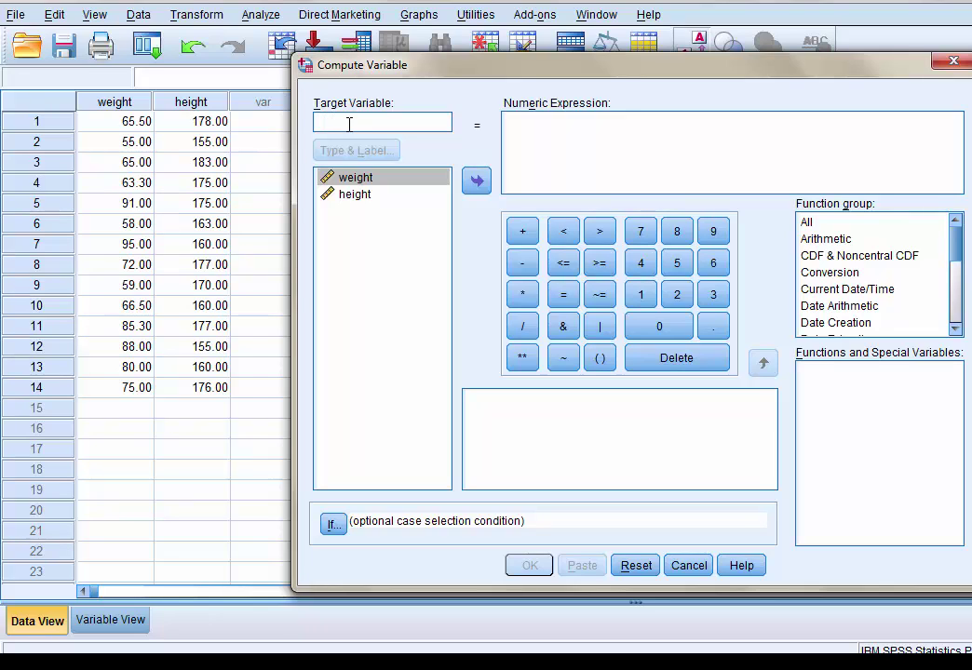
type("Body")
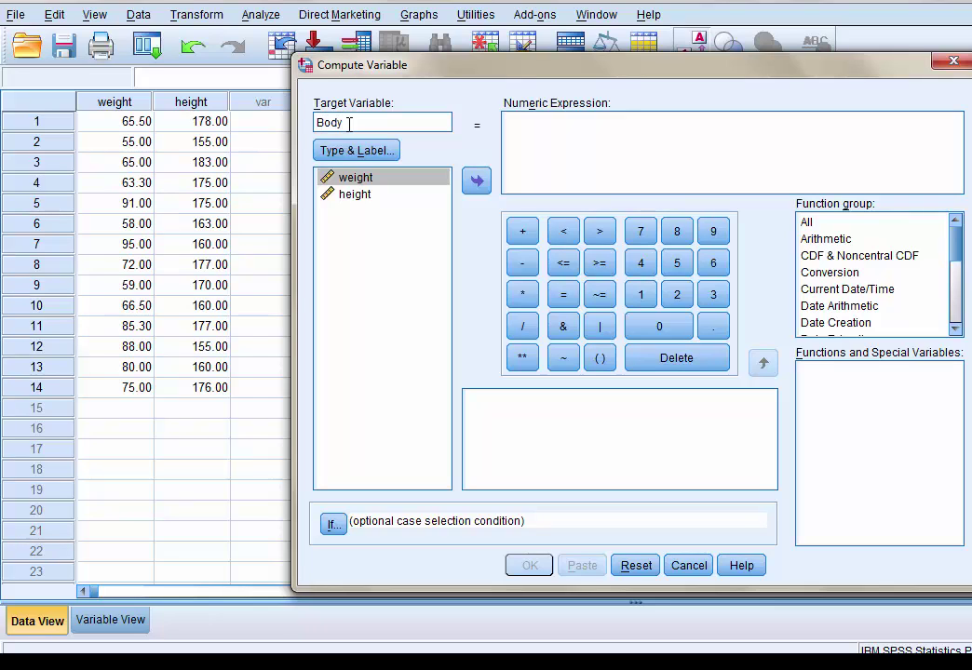
type("massindex")
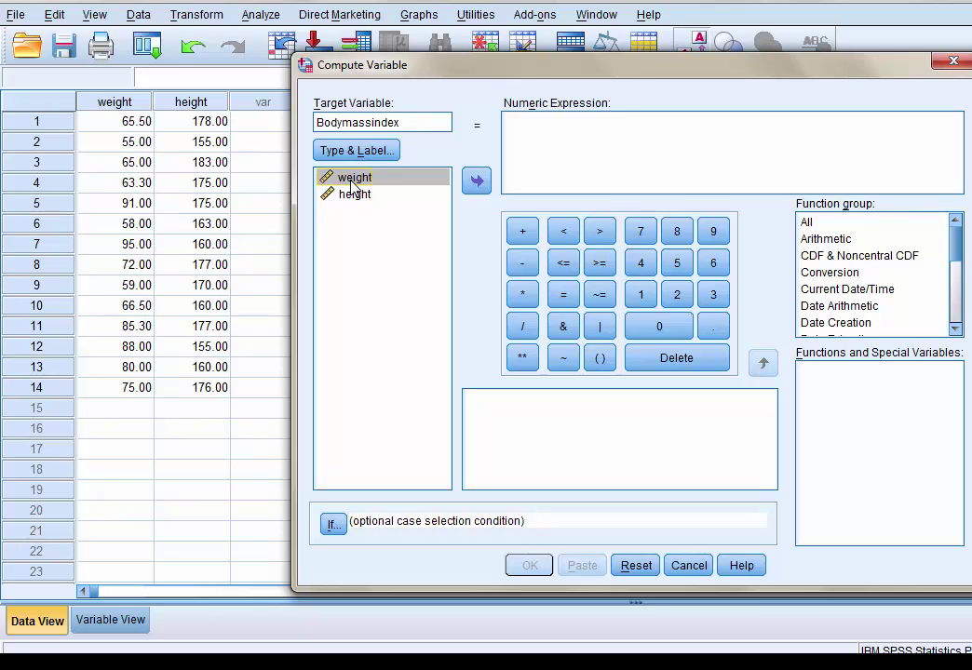
- Compute the target variable with the expression weight / (height / 100) ** 2 and return to the data grid
left_click(488, 189)
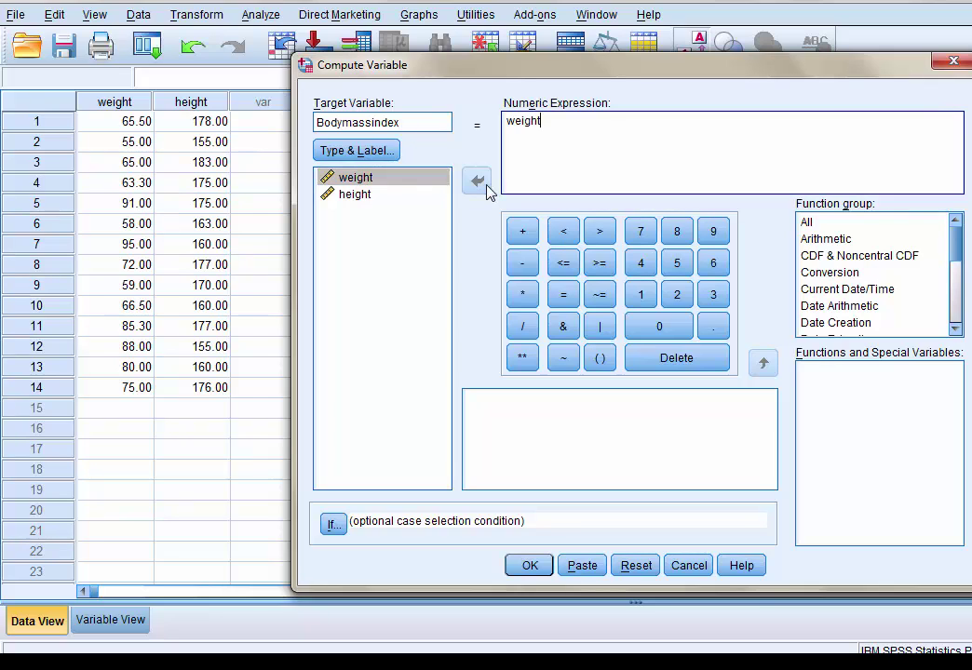
left_click(521, 326)
left_click(599, 360)
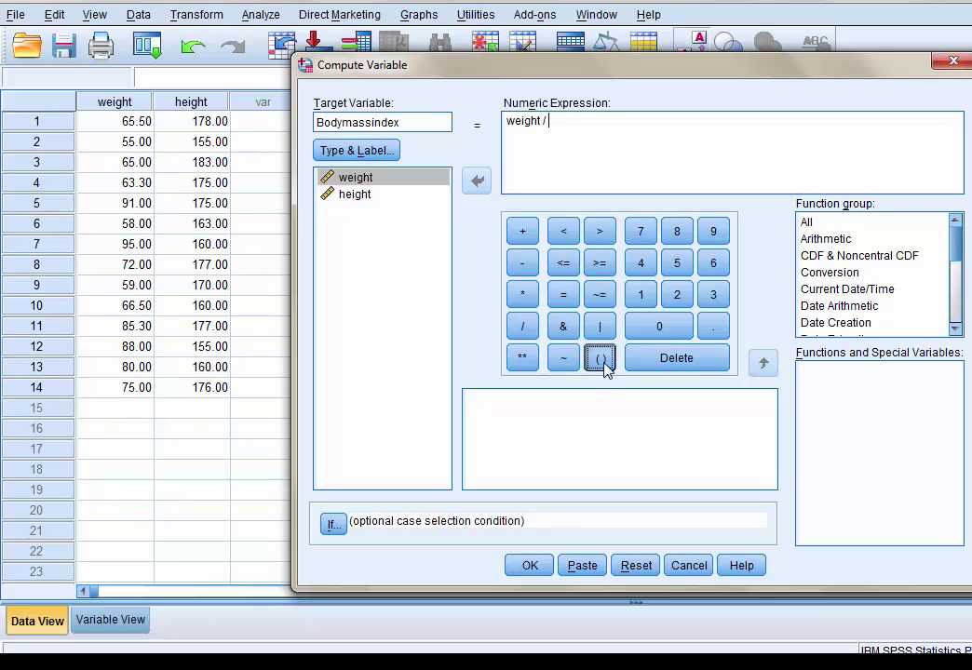
left_click(355, 199)
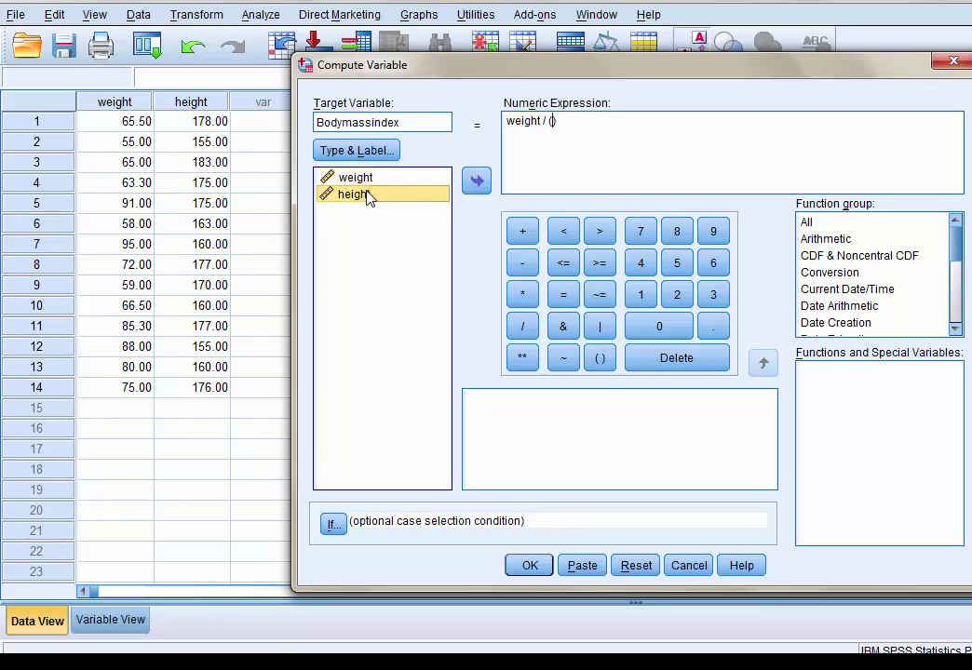
left_click(476, 183)
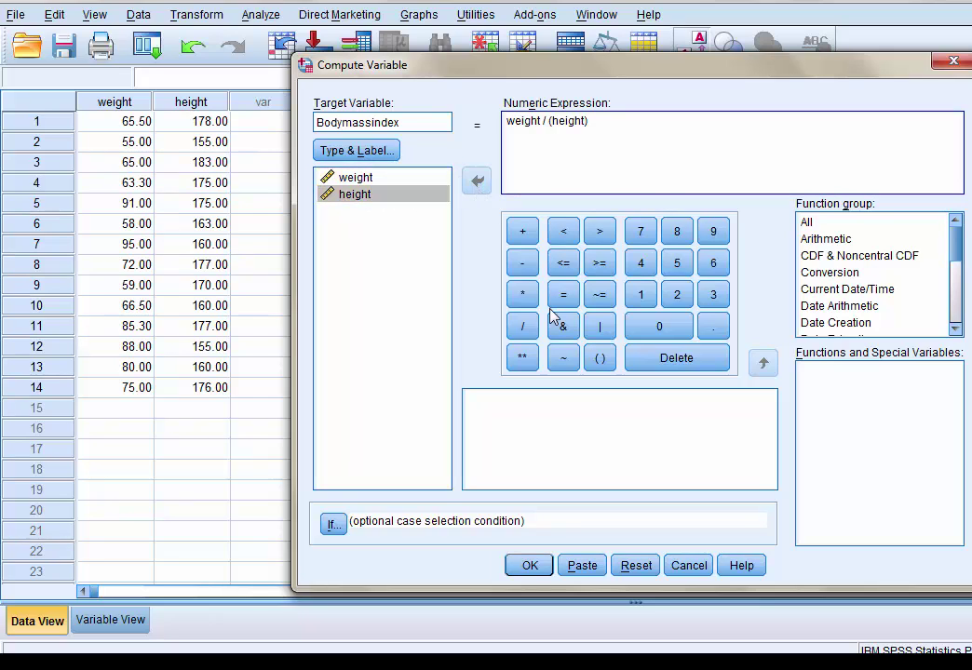
left_click(523, 328)
left_click(640, 295)
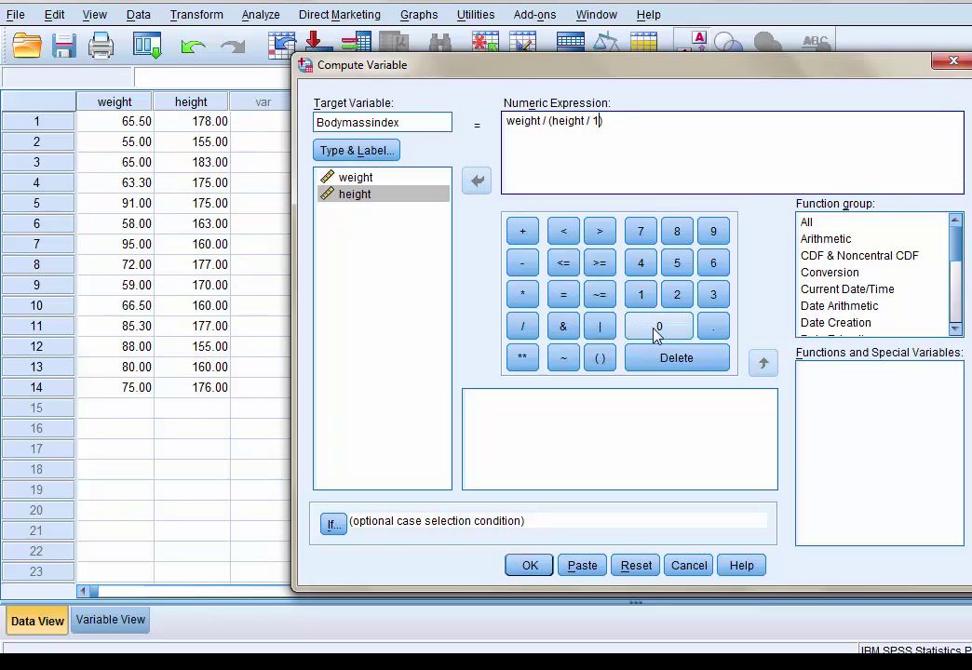
left_click(658, 331)
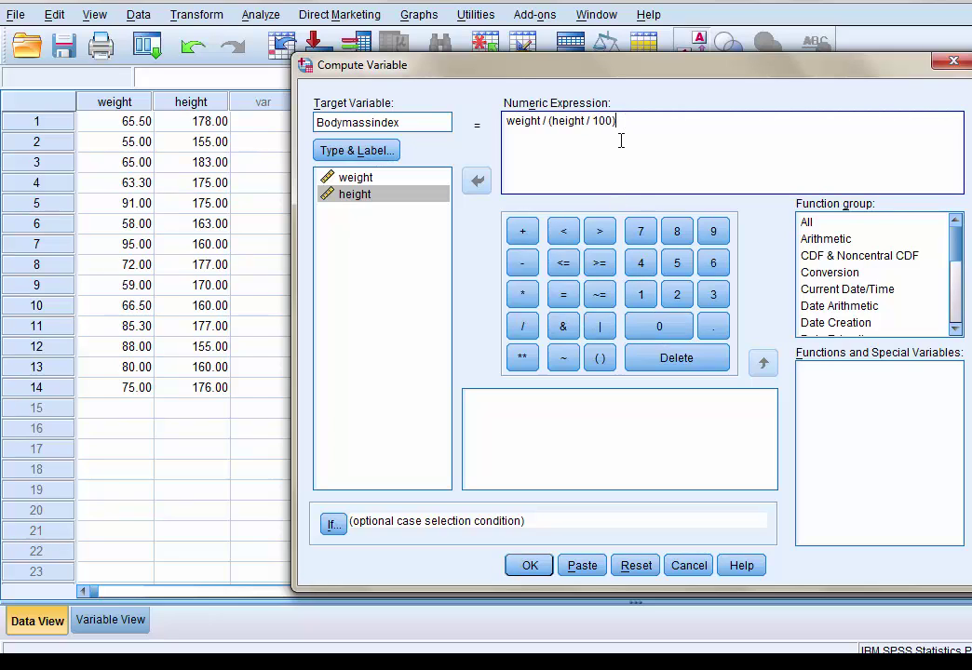
left_click(524, 359)
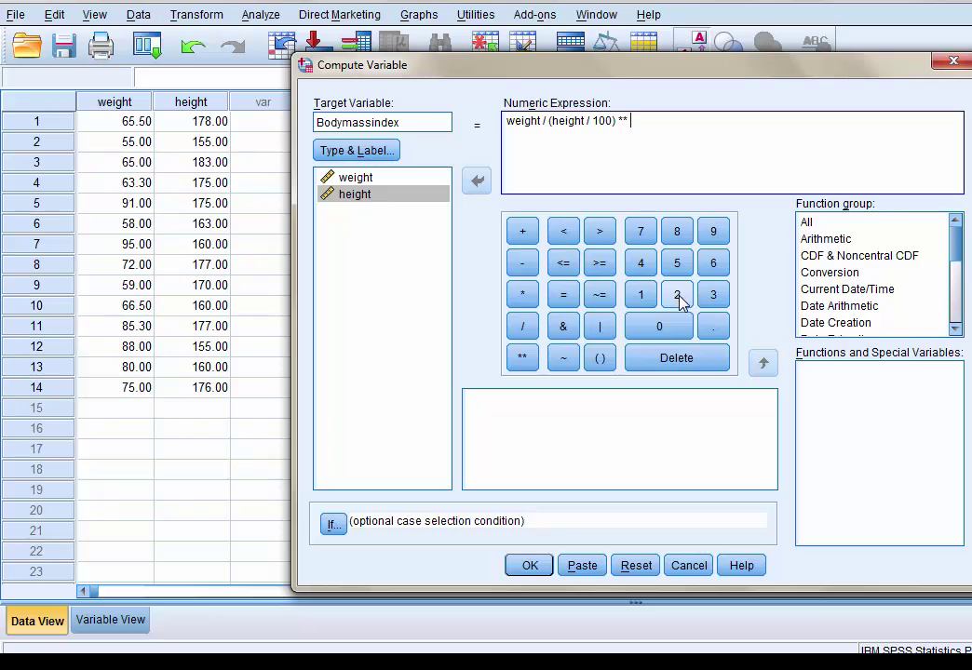
left_click(678, 296)
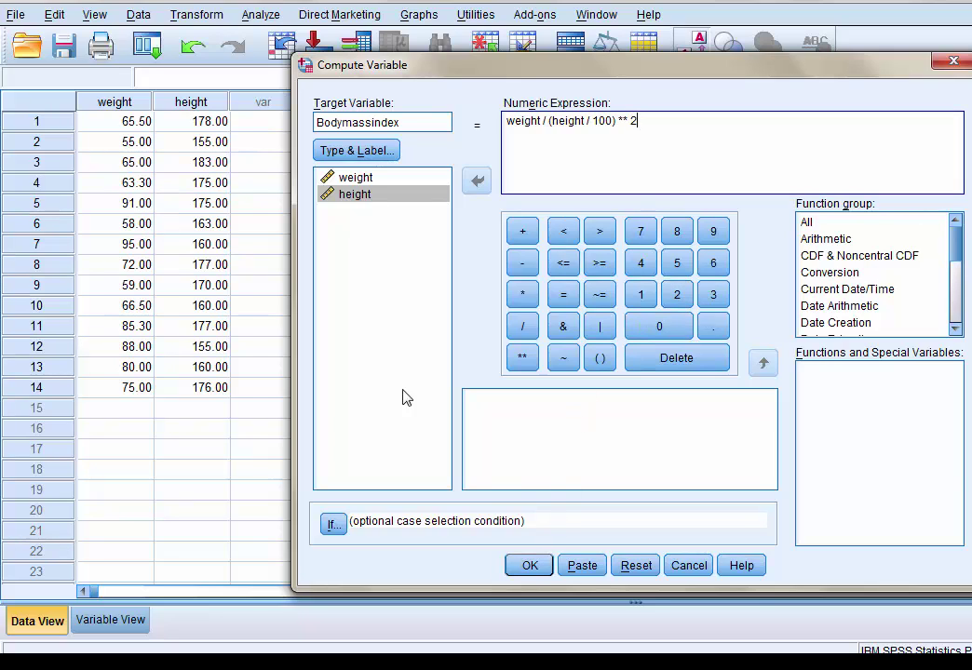
left_click(529, 566)
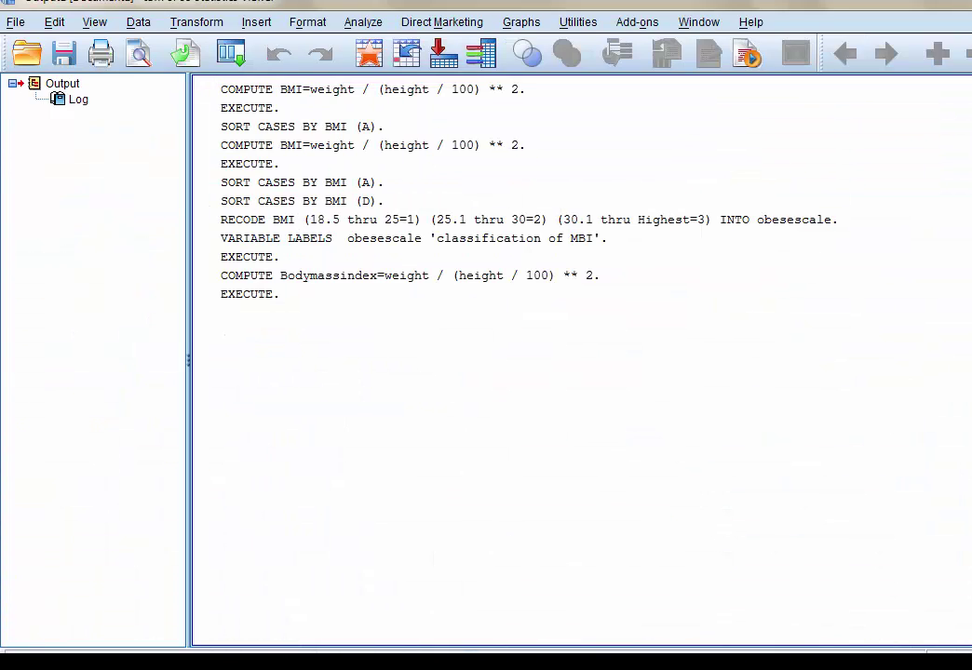
key("alt+Tab")
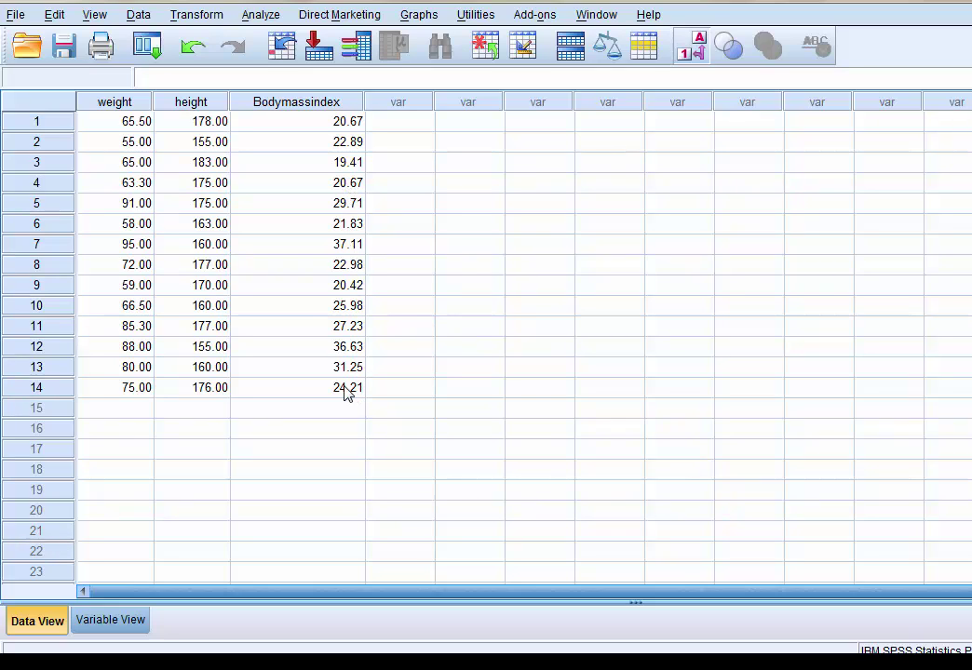
- Sort the cases by Bodymassindex in ascending order and re-sort them in descending order
right_click(333, 104)
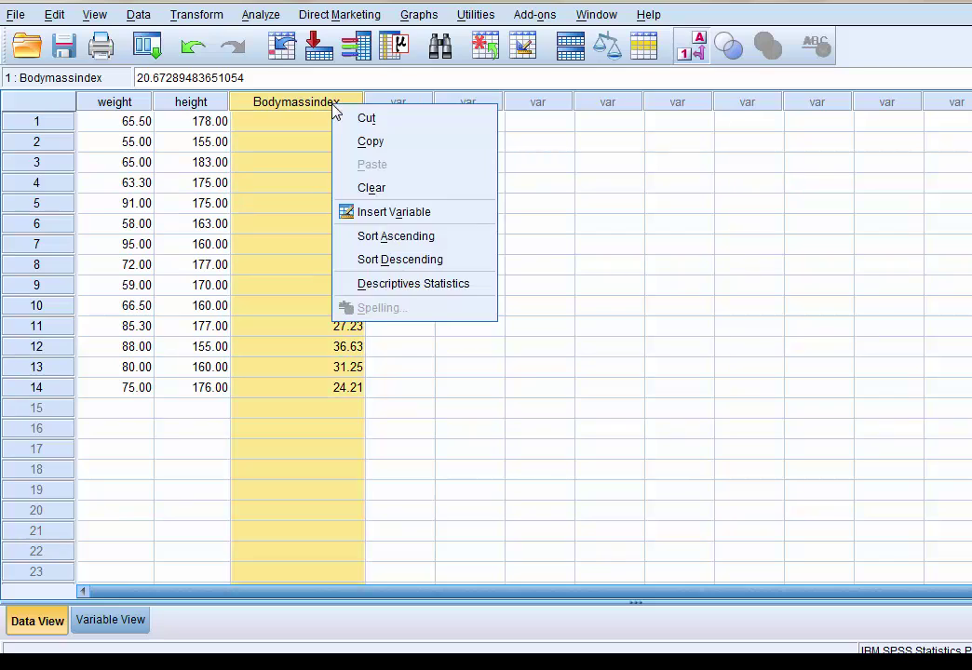
left_click(402, 245)
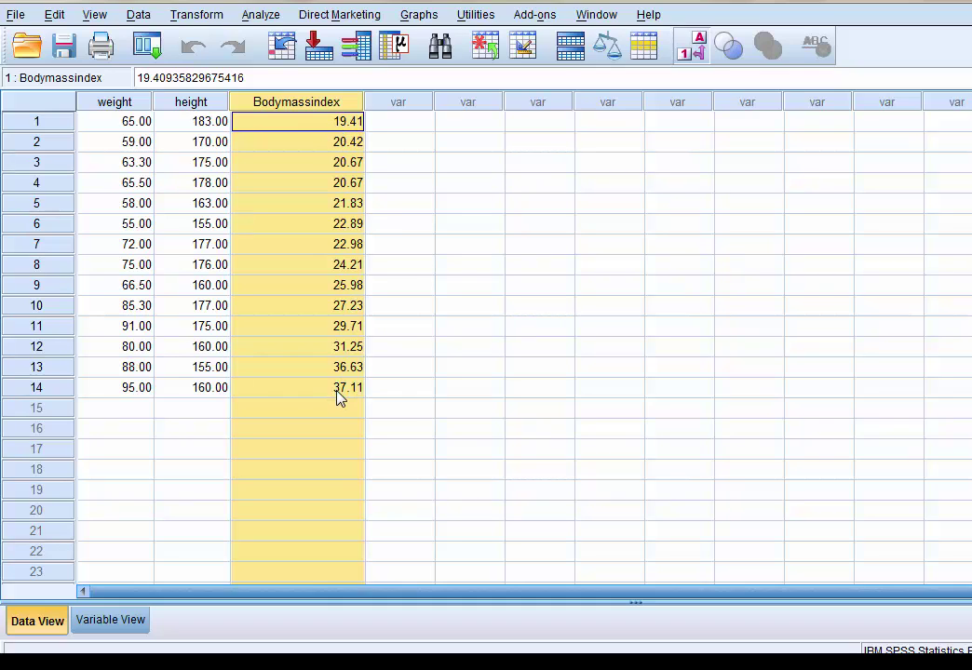
right_click(331, 108)
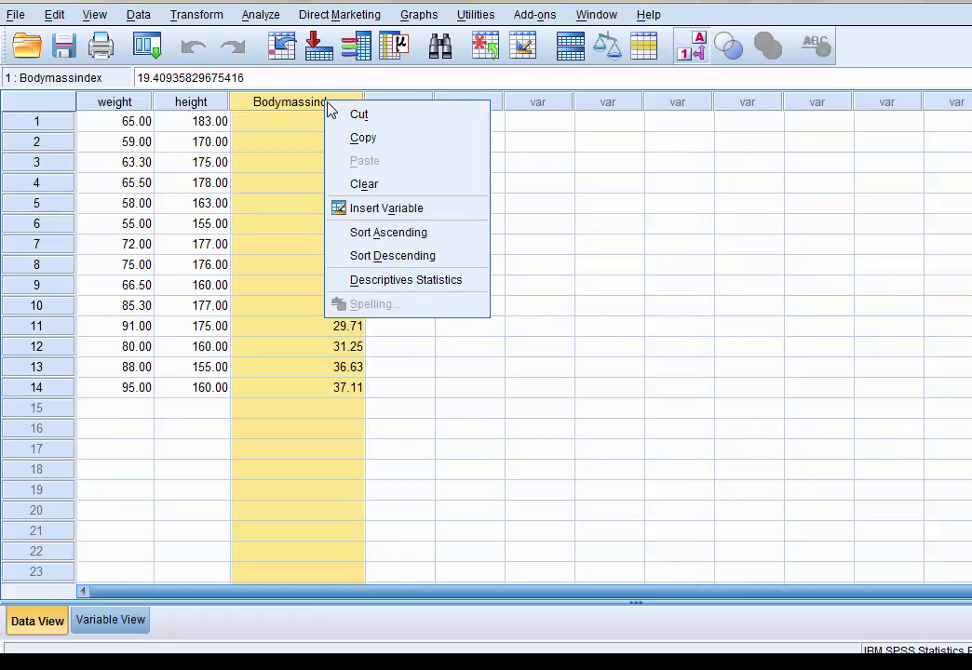
left_click(385, 259)
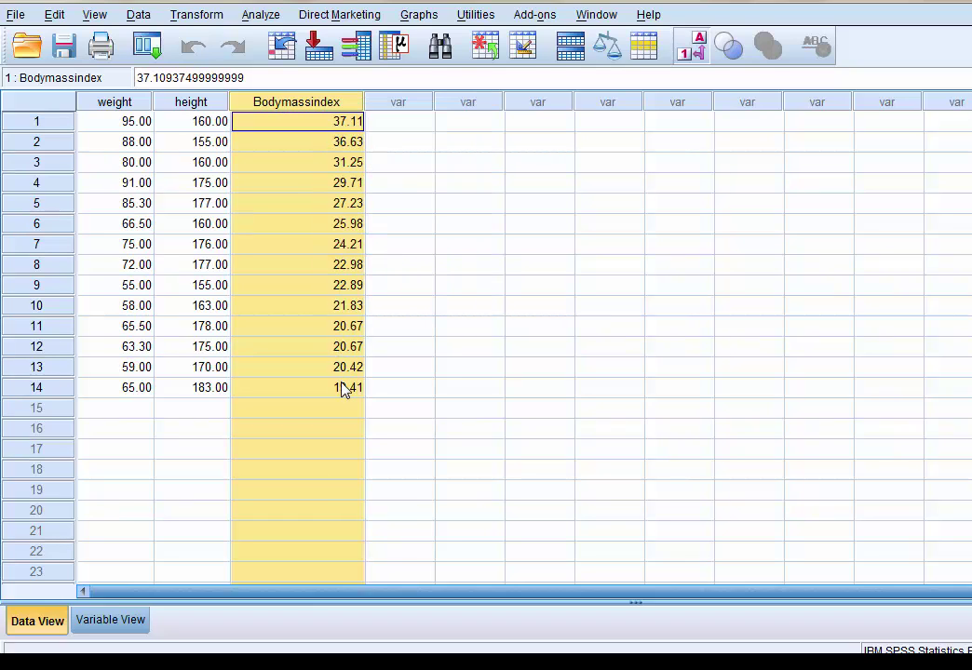
left_click(381, 168)
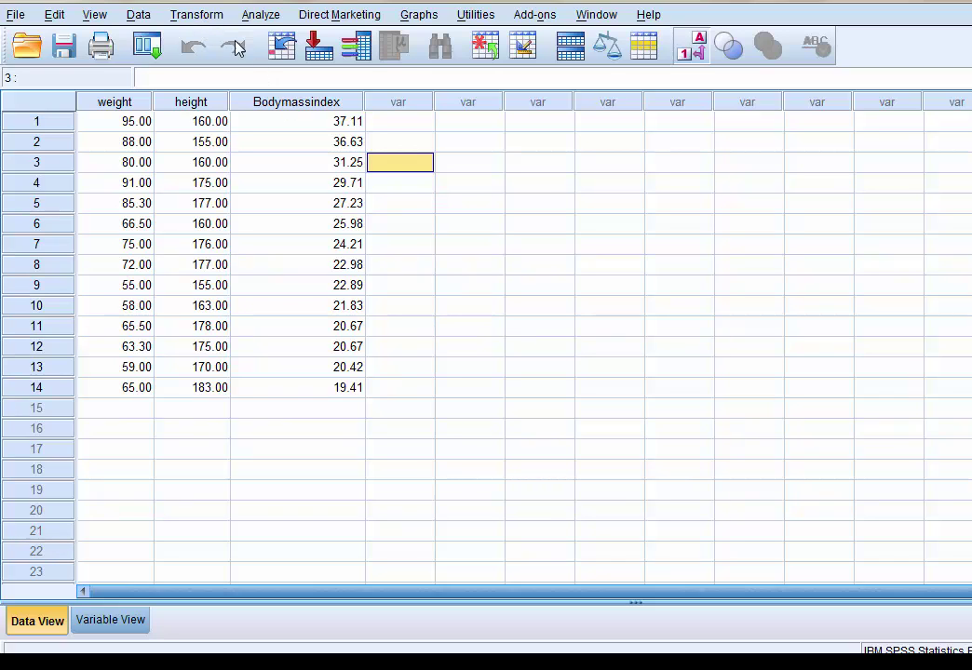
- Start a Recode into Different Variables operation with Bodymassindex as the input variable
left_click(177, 20)
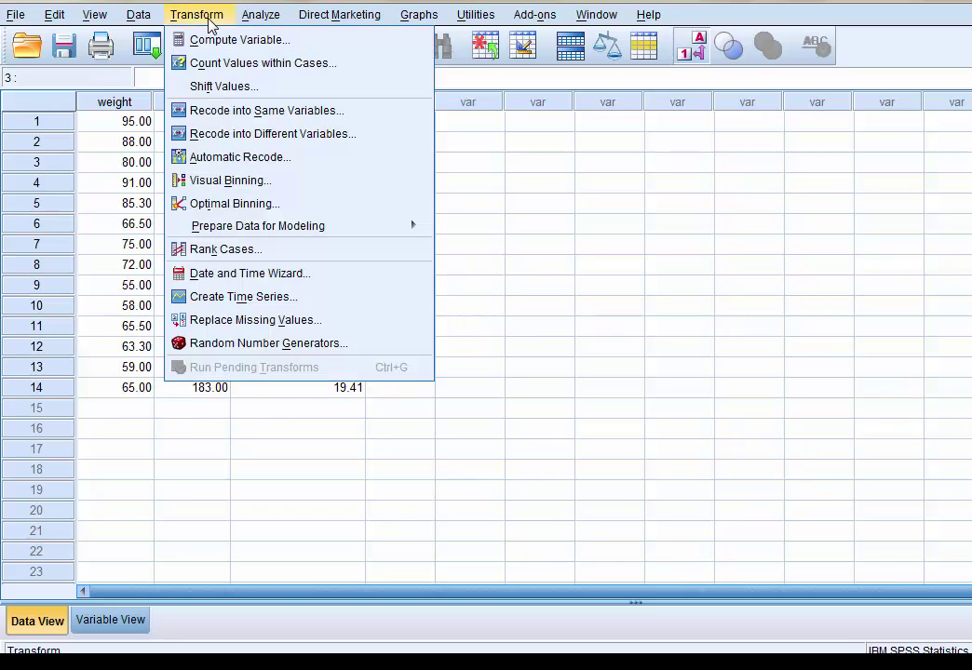
left_click(241, 135)
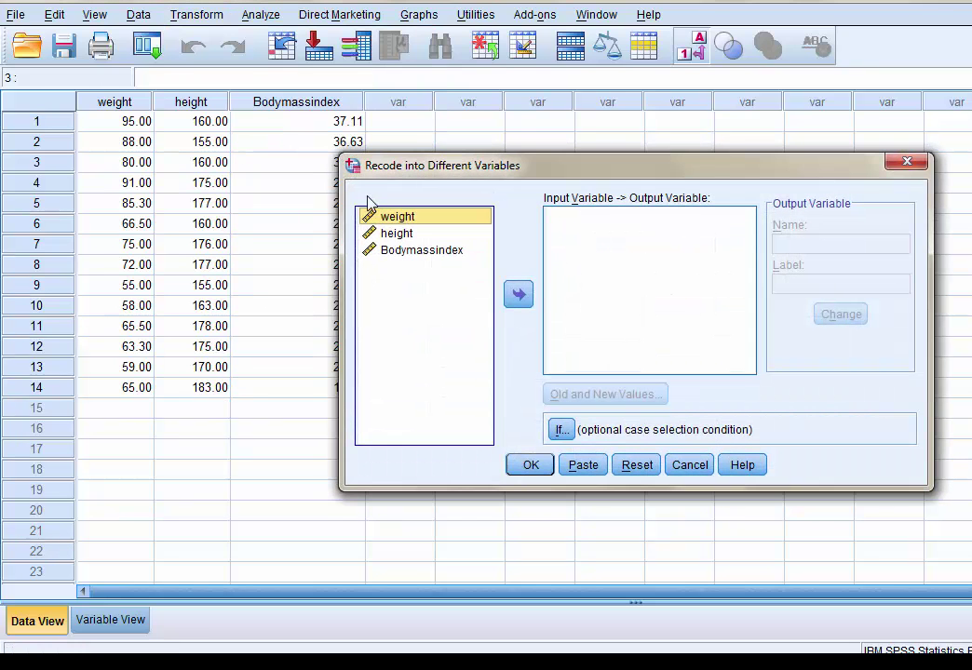
left_click(403, 251)
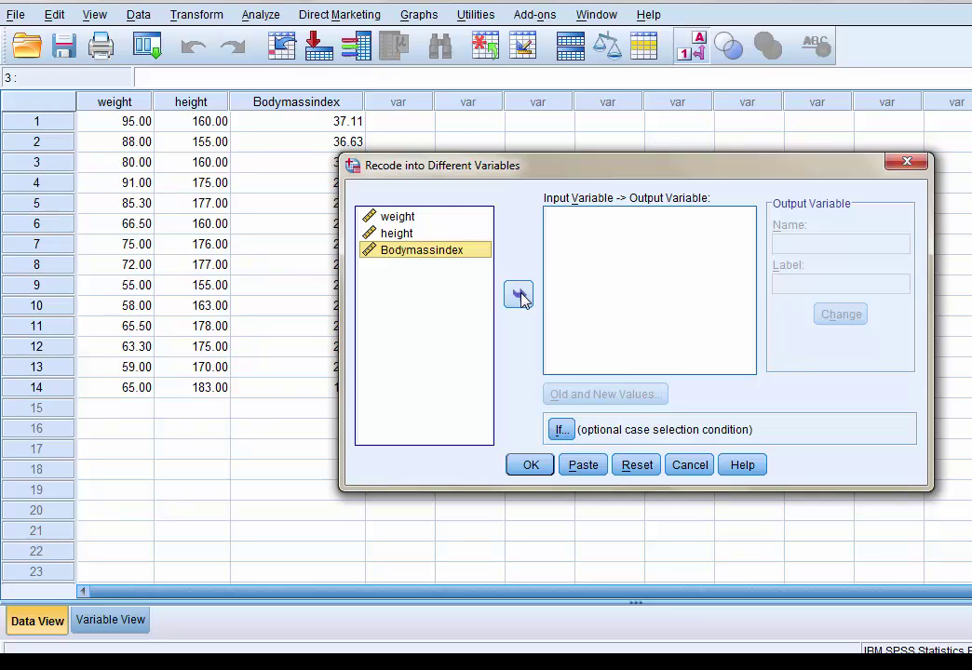
left_click(518, 295)
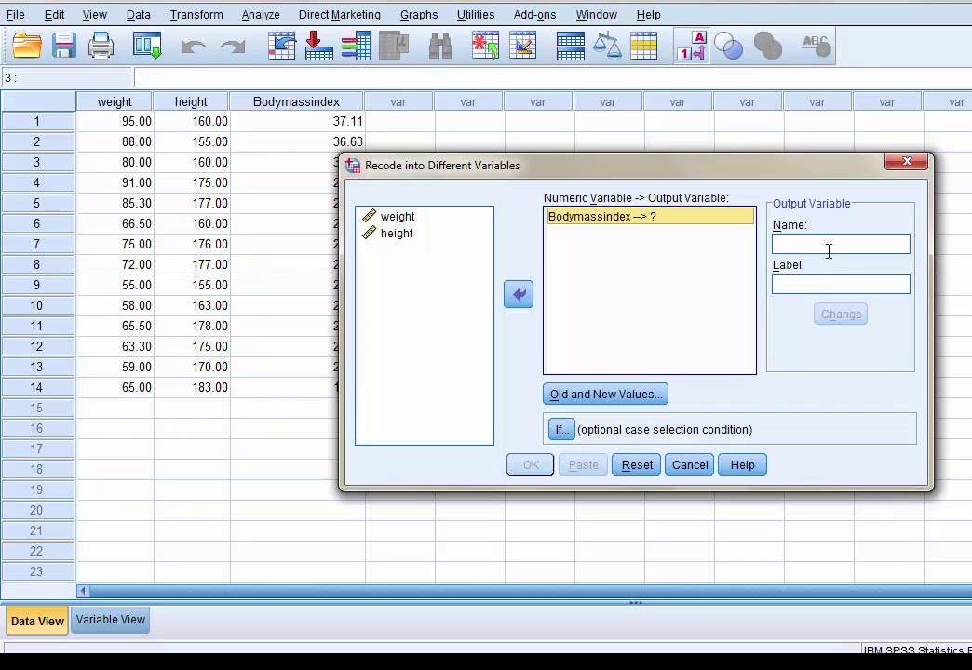
- Name the recode's output variable obesescale, label it "classification of BMI" and apply the name to Bodymassindex
left_click(828, 244)
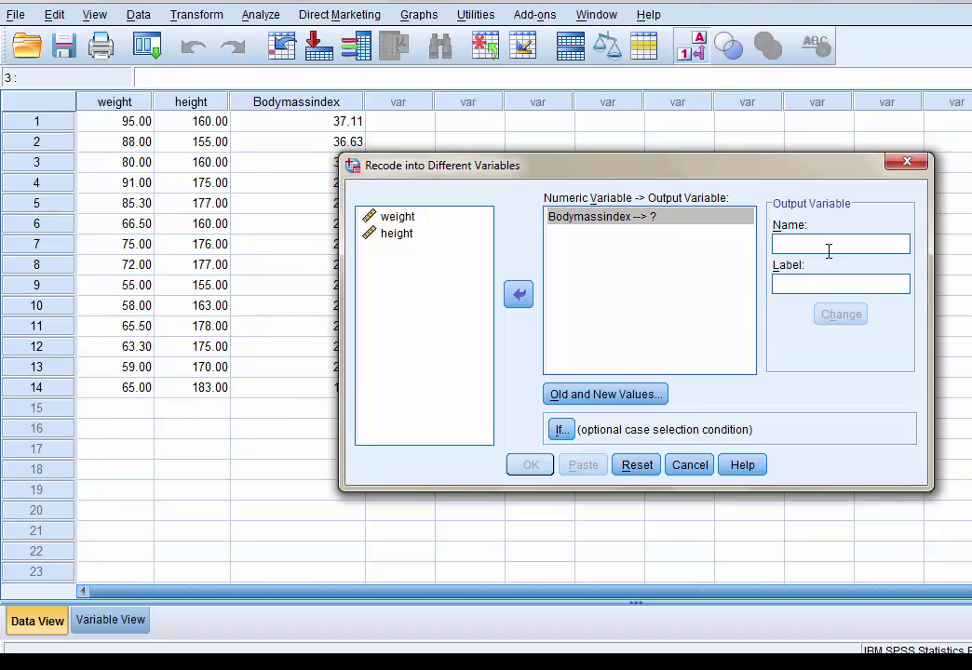
type("o")
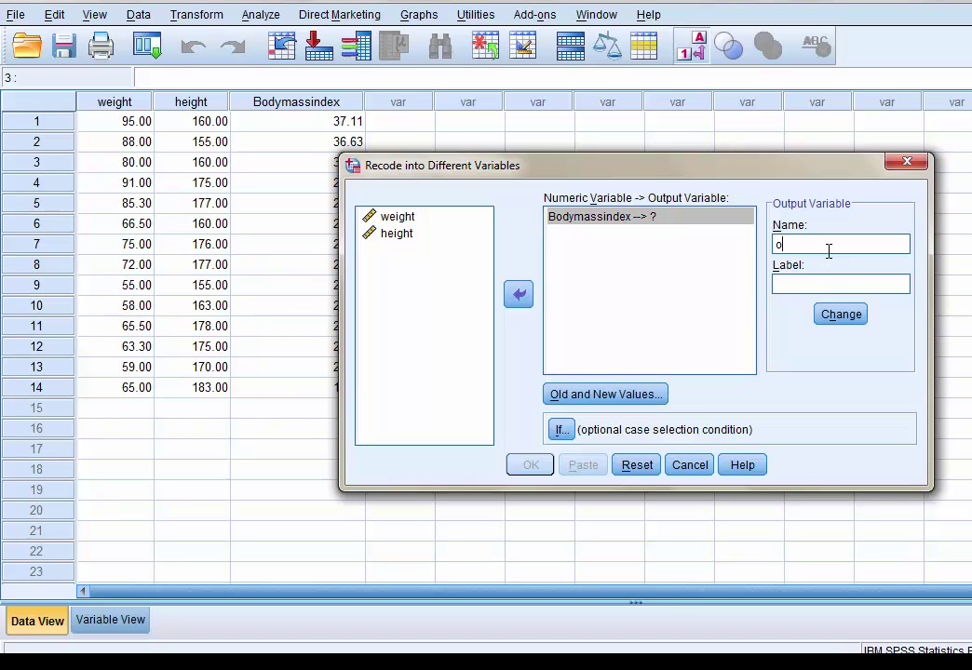
type("sebesescale")
left_click(794, 285)
type("classi")
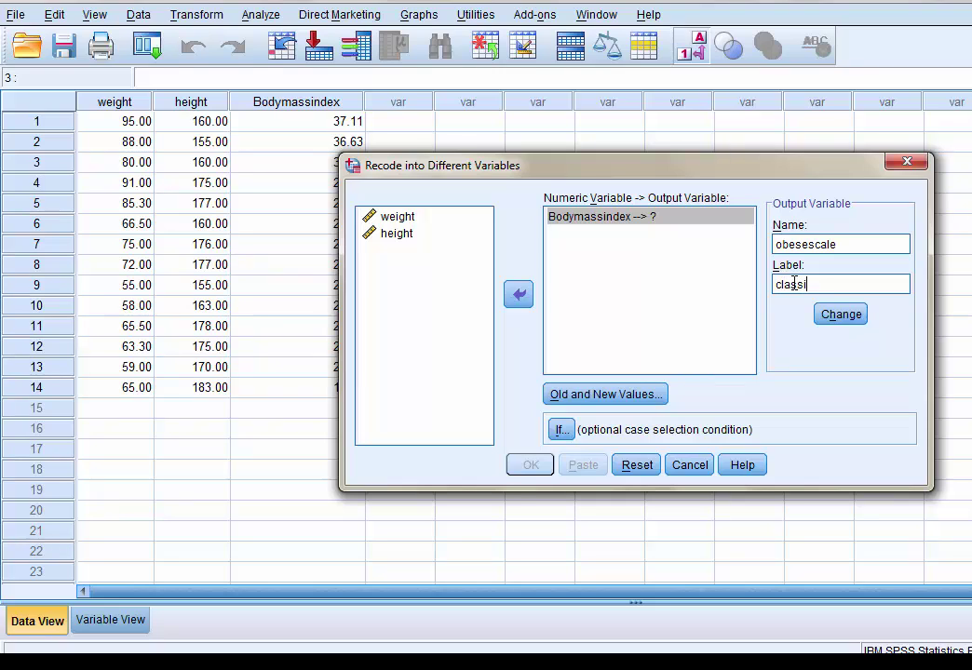
type("fication of BMI")
left_click(842, 317)
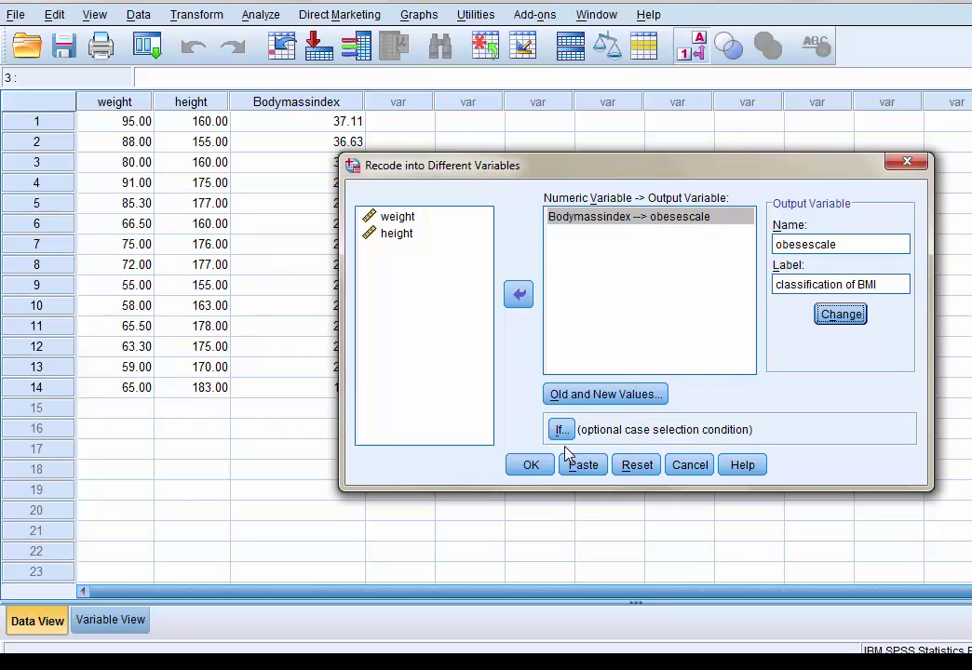
- Open the old and new values of the recode and remove all three leftover rules
left_click(622, 394)
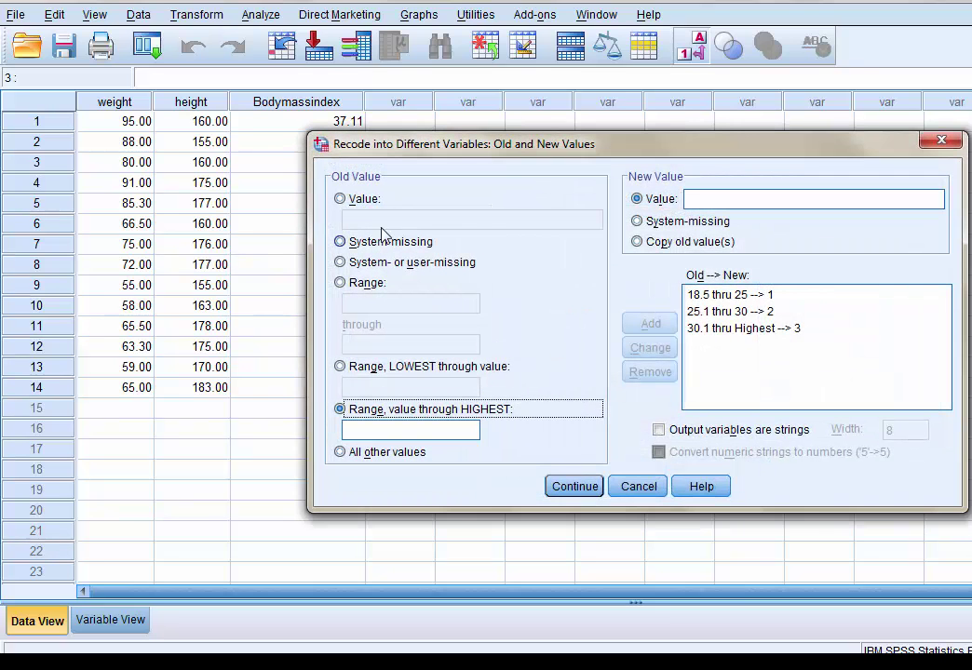
left_click_drag(472, 152, 525, 128)
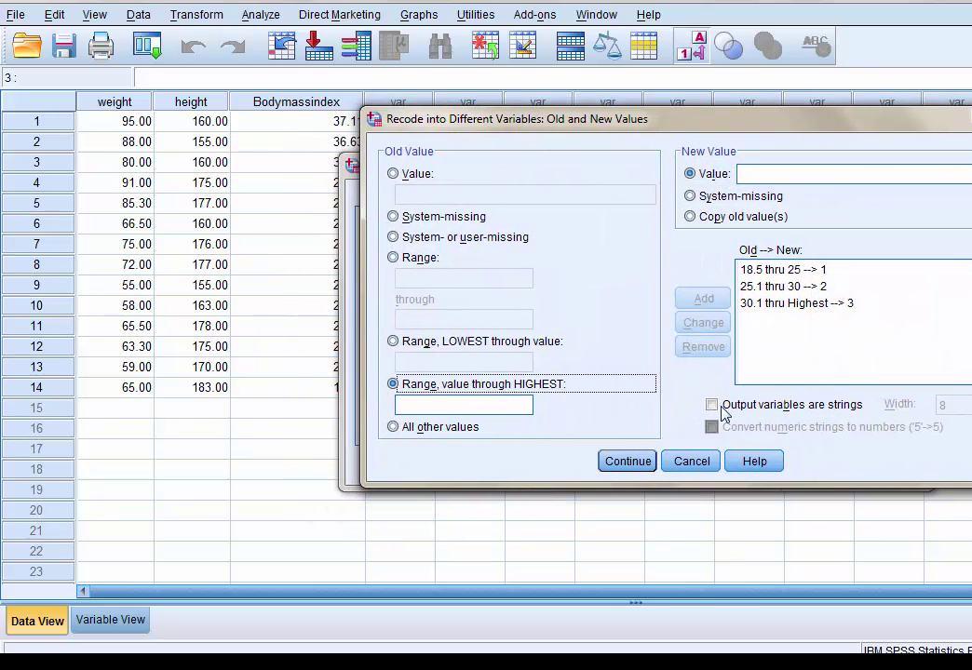
left_click(792, 304)
left_click(700, 344)
left_click(769, 288)
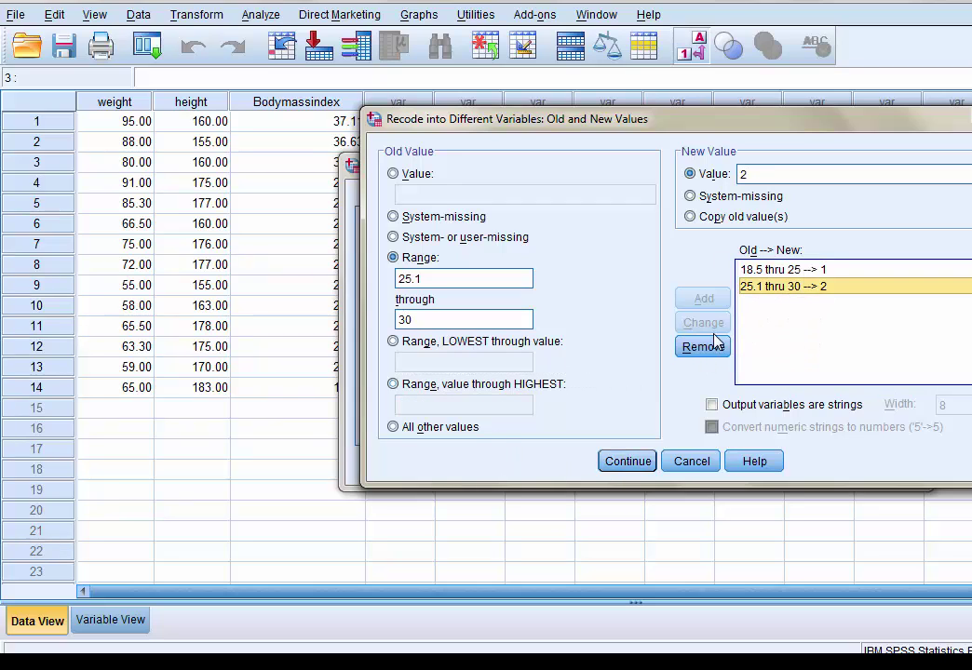
left_click(712, 346)
left_click(753, 270)
left_click(694, 346)
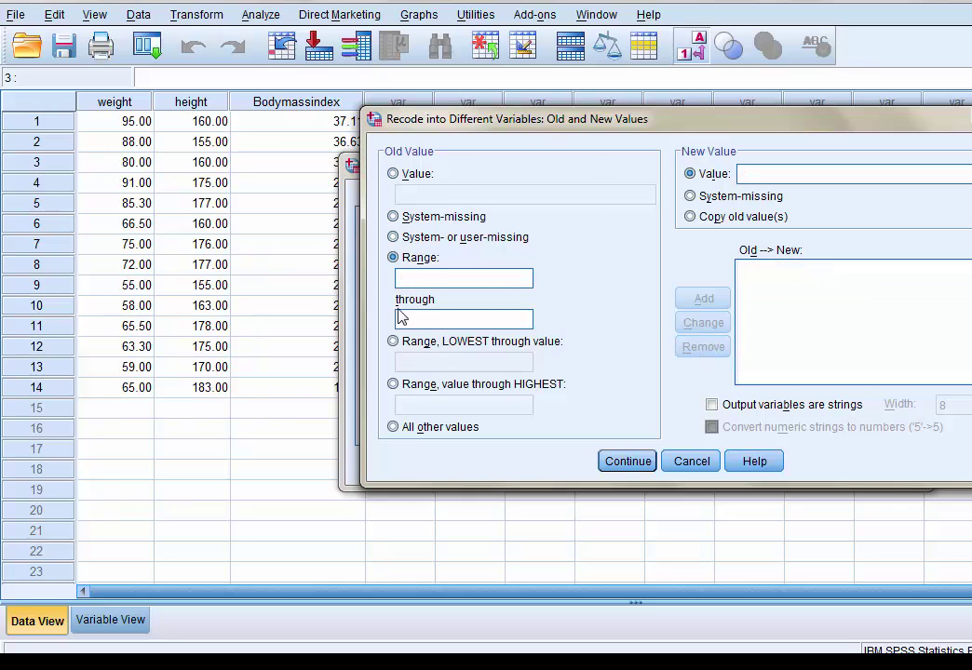
- Add a recode rule that turns the range 18.5 through 24.999 into the new value 1
left_click_drag(482, 121, 523, 121)
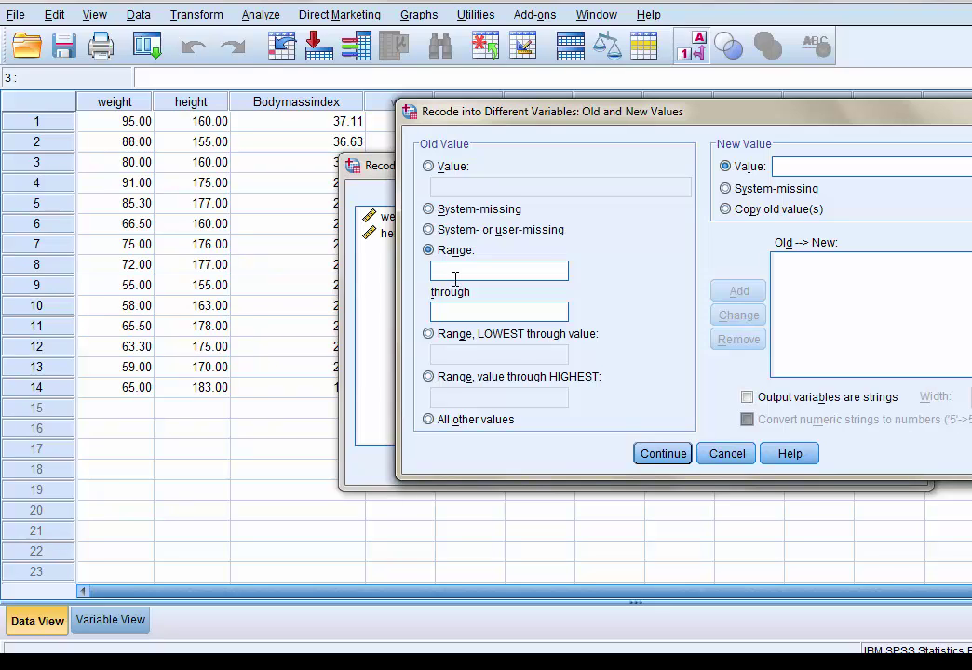
type("18.5")
left_click(449, 311)
type("24.999")
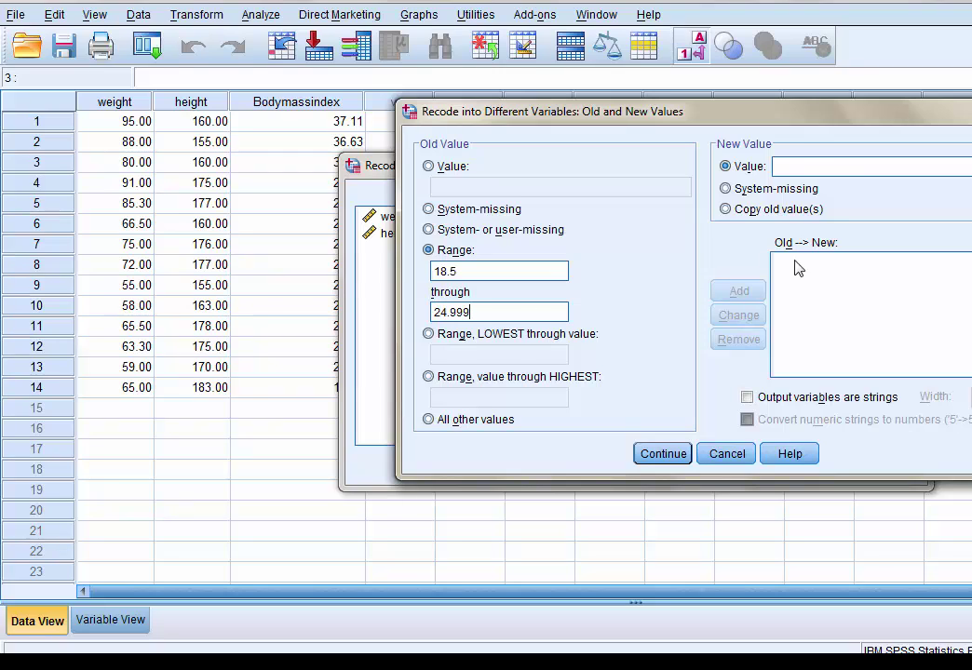
left_click(801, 166)
type("1")
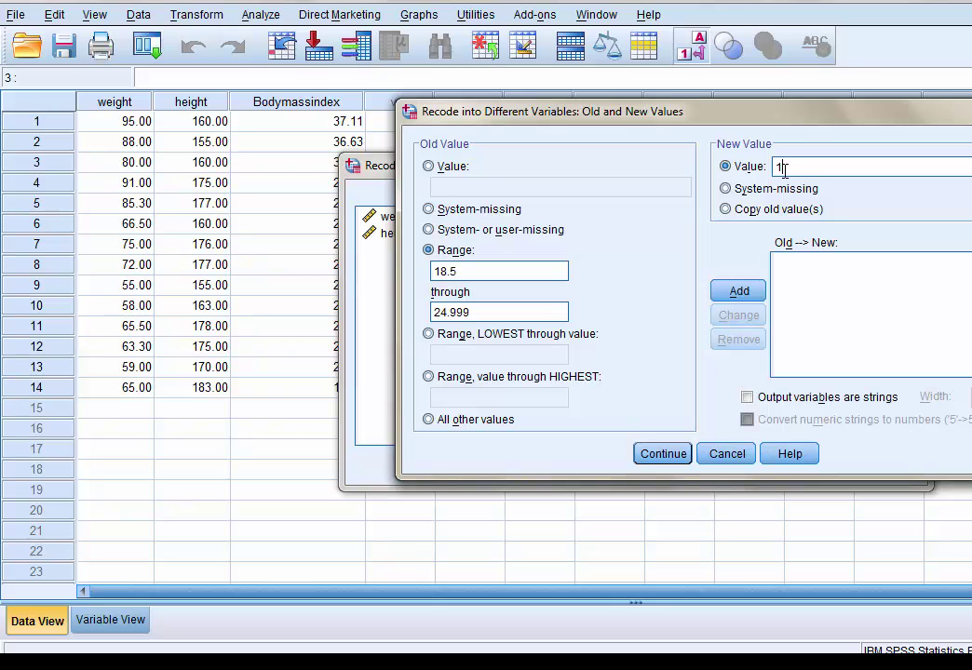
left_click(738, 292)
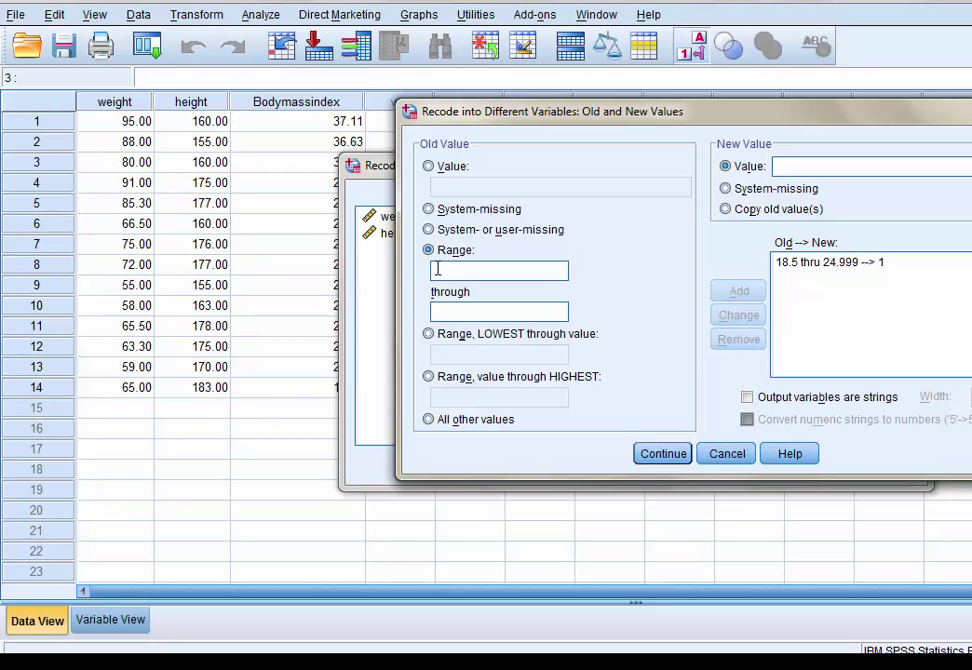
- Add a recode rule that turns the range 25 through 29.999 into the new value 2
left_click(437, 269)
type("25")
left_click(452, 312)
type("29.999")
left_click(790, 167)
type("2")
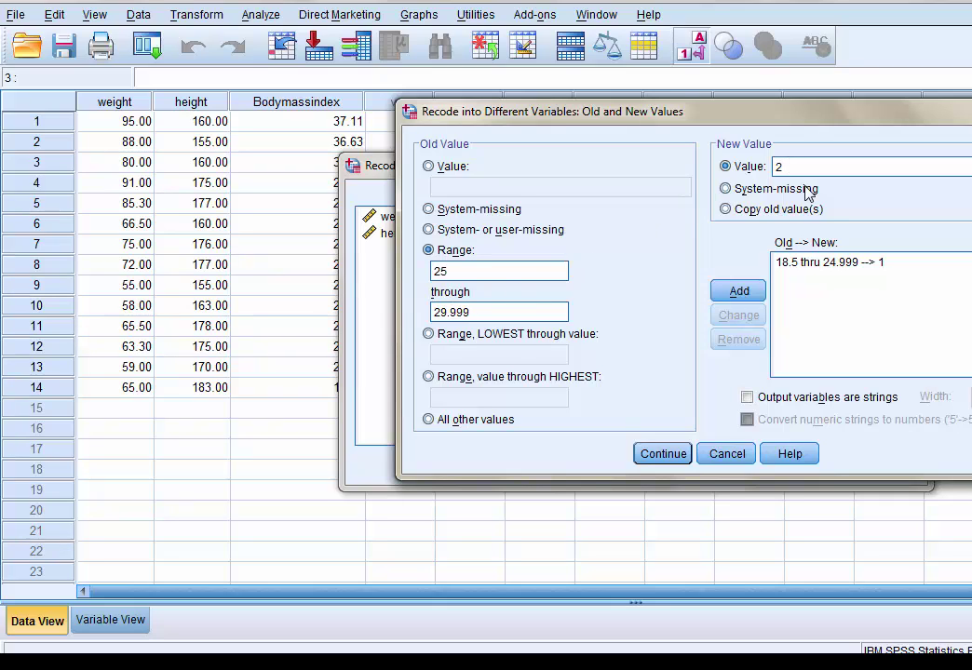
left_click(733, 291)
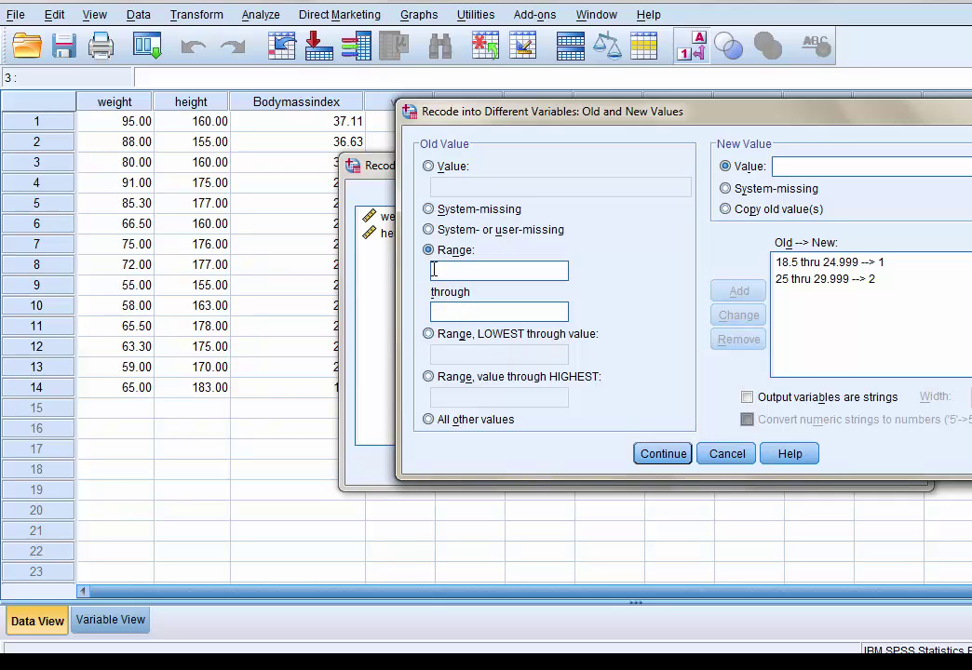
- Add a recode rule that turns values from 30 through the highest into the new value 3
left_click(430, 378)
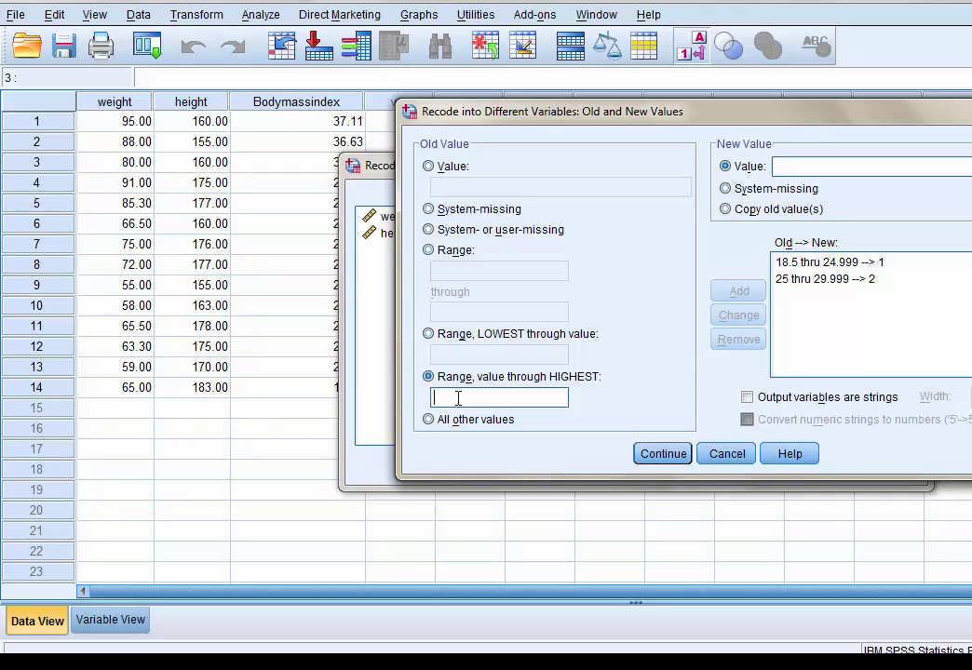
type("30")
left_click(805, 165)
type("3")
left_click(739, 290)
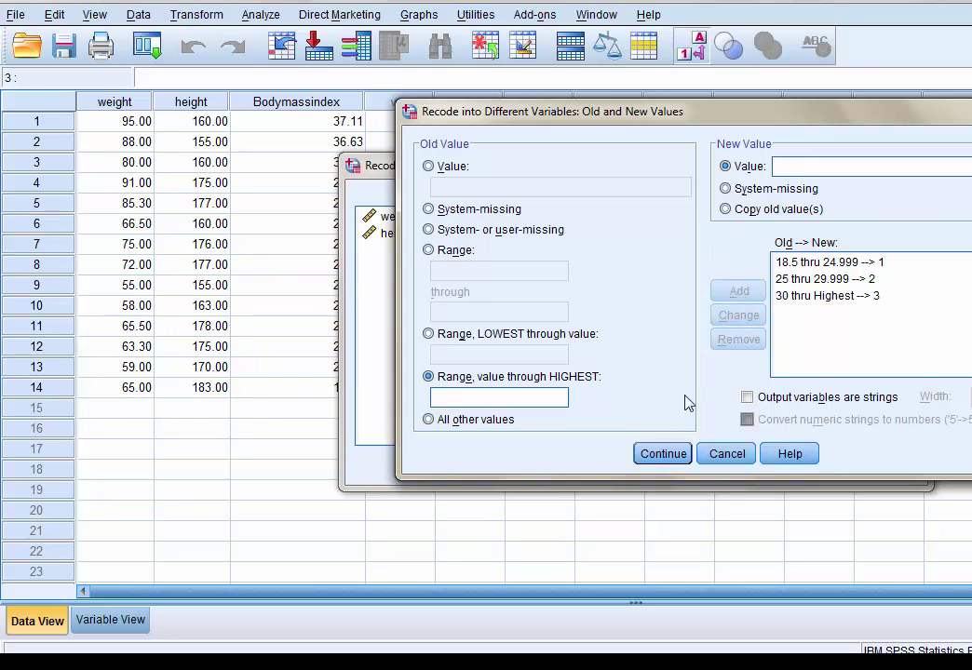
- Accept the recode rules, run the recode into obesescale and return to the data grid
left_click(665, 455)
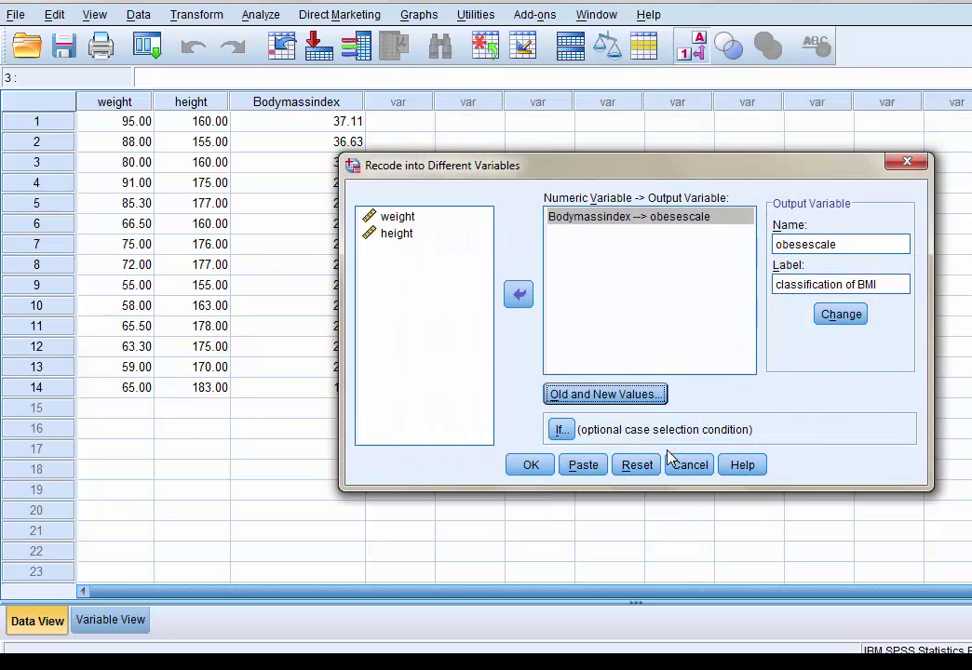
left_click(527, 466)
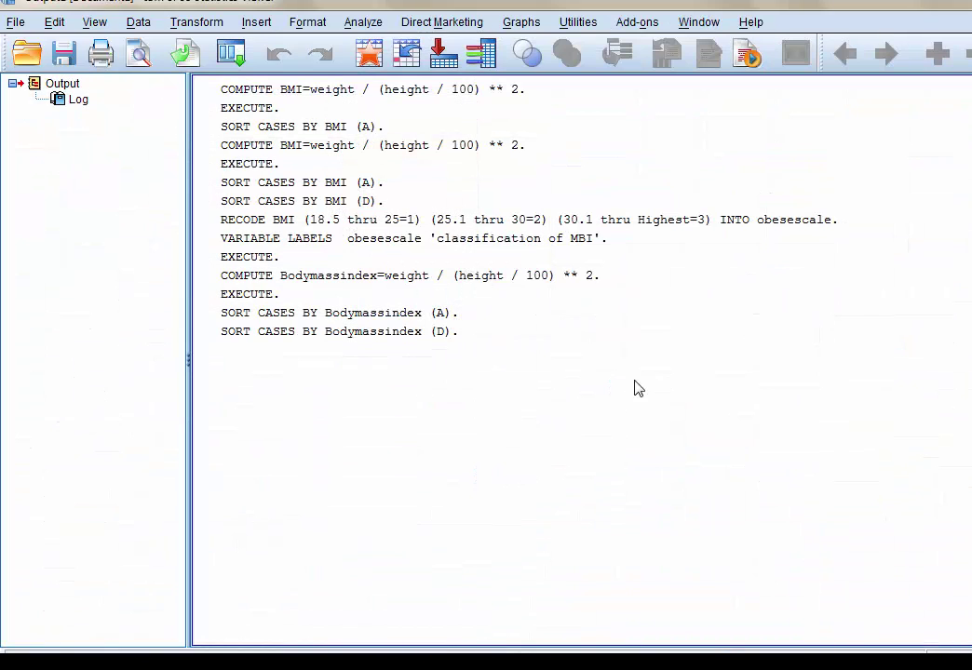
key("alt+Tab")
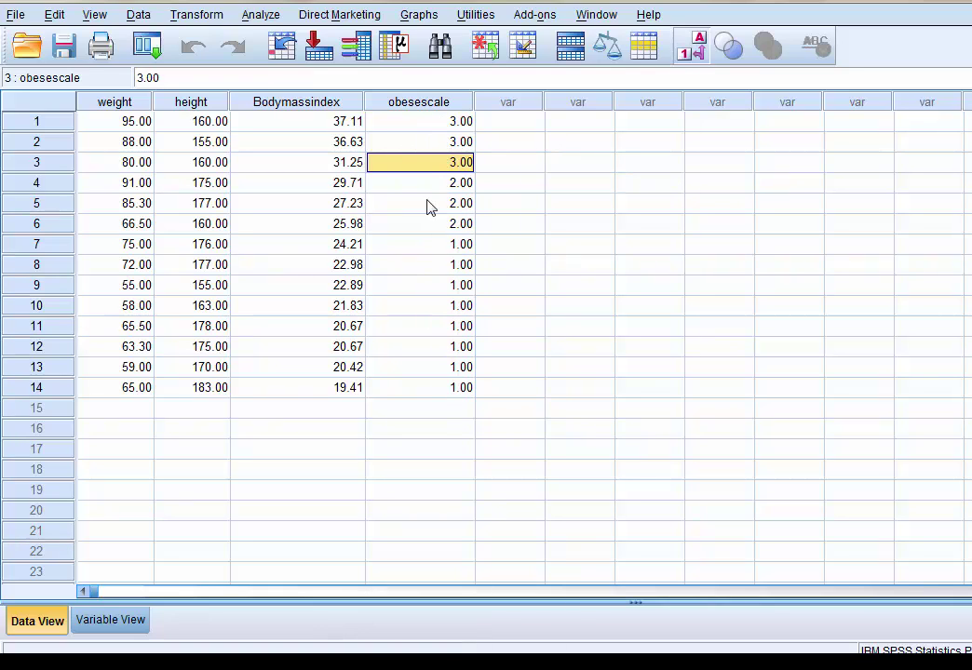
- Check the obesescale codes of several cases against their Bodymassindex values and toggle the display of value labels
left_click(434, 122)
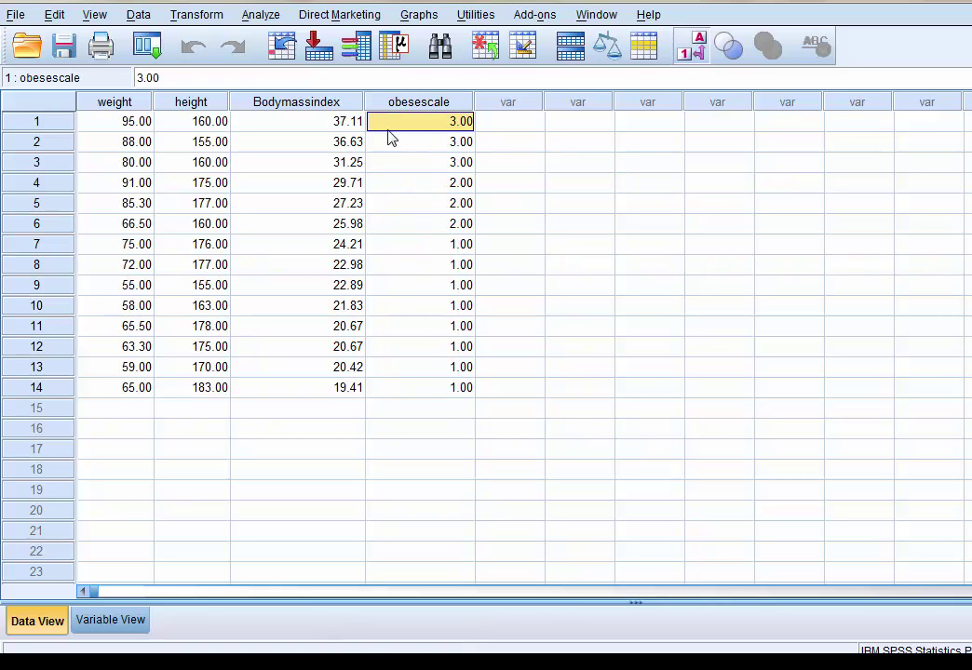
left_click(456, 142)
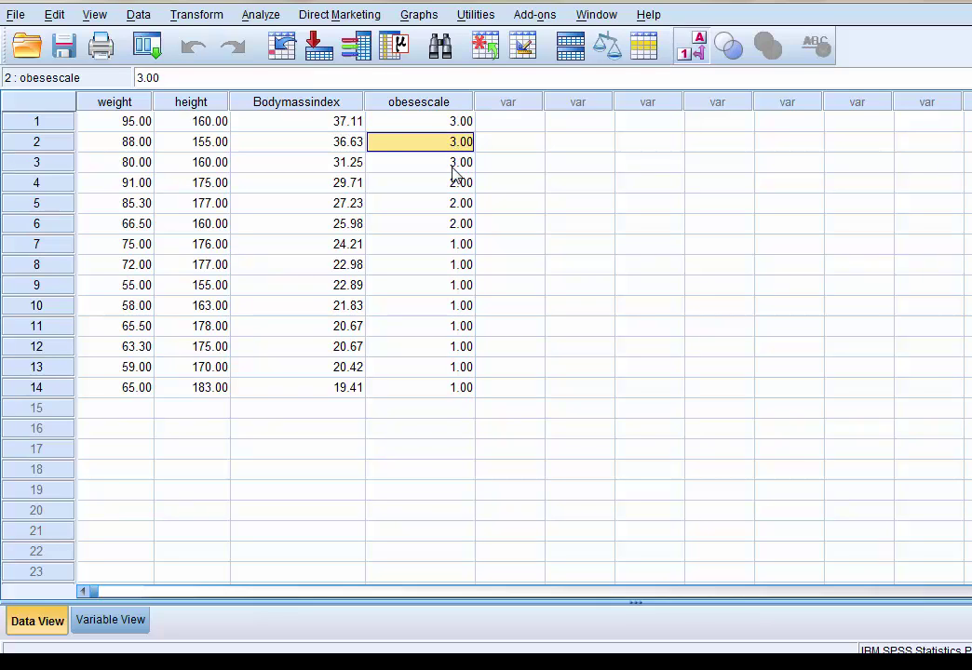
left_click(451, 203)
left_click(450, 290)
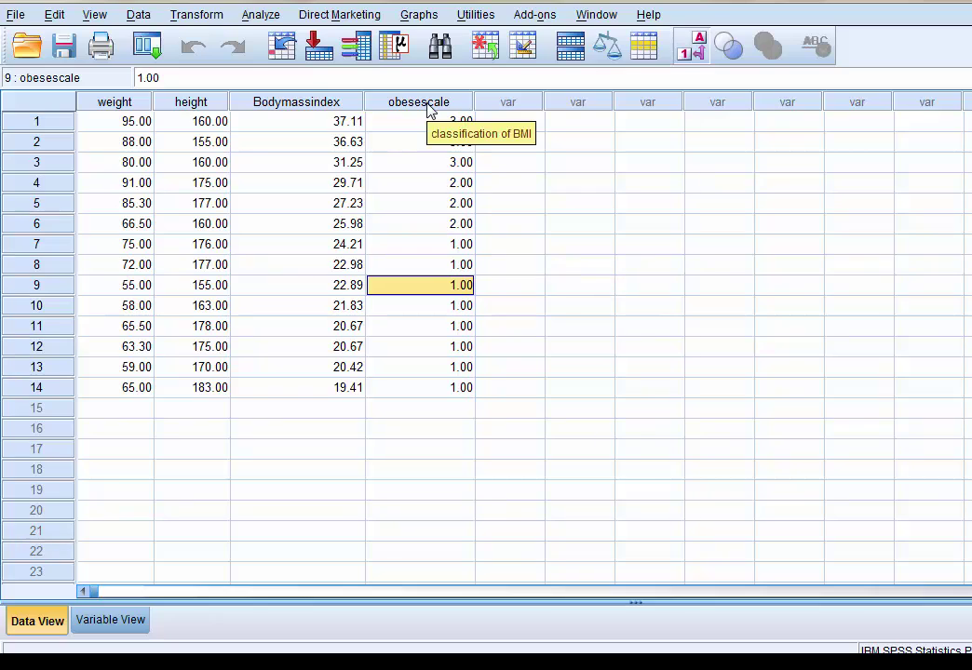
left_click(695, 52)
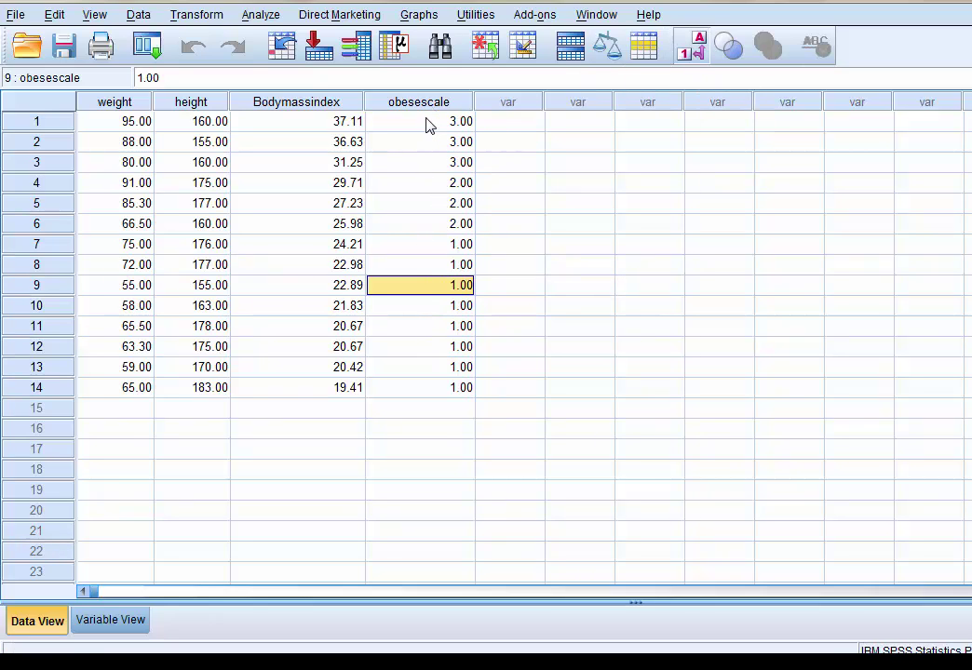
- Open the value label definitions of obesescale and add the label "normal" for value 1
left_click(131, 621)
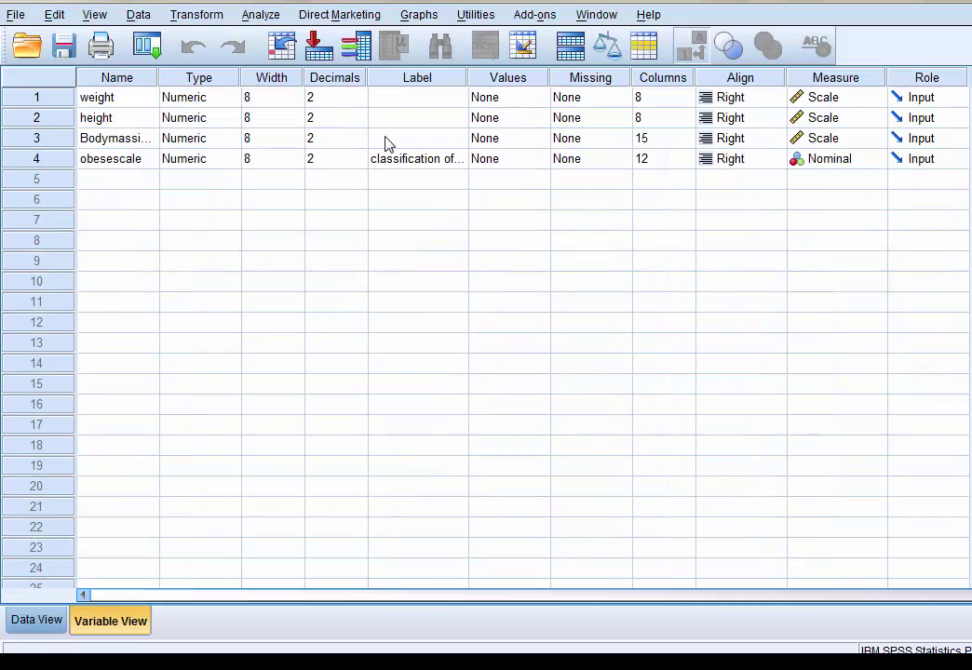
left_click(521, 165)
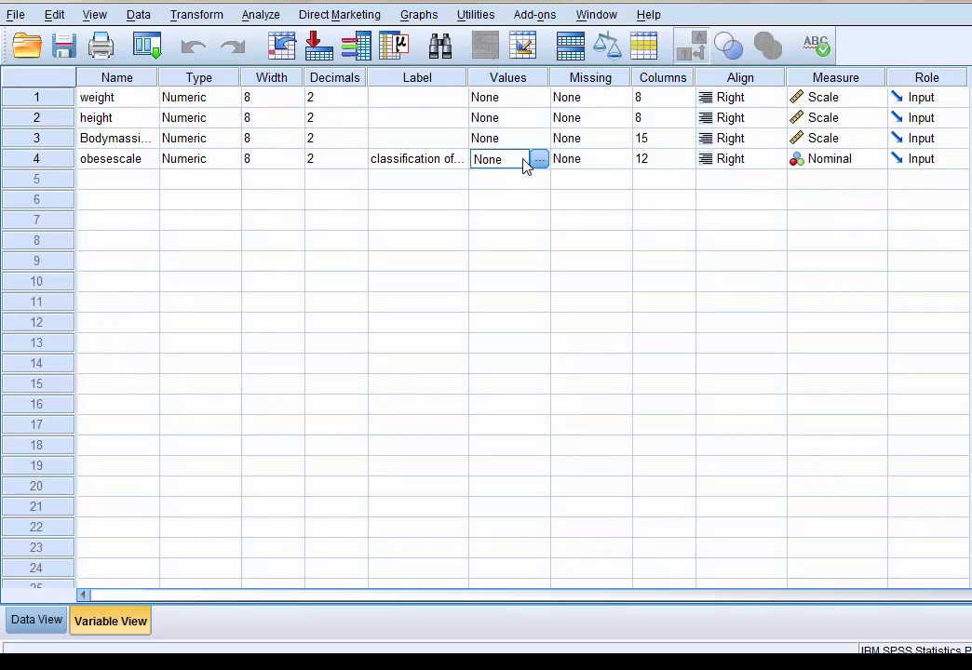
left_click(537, 163)
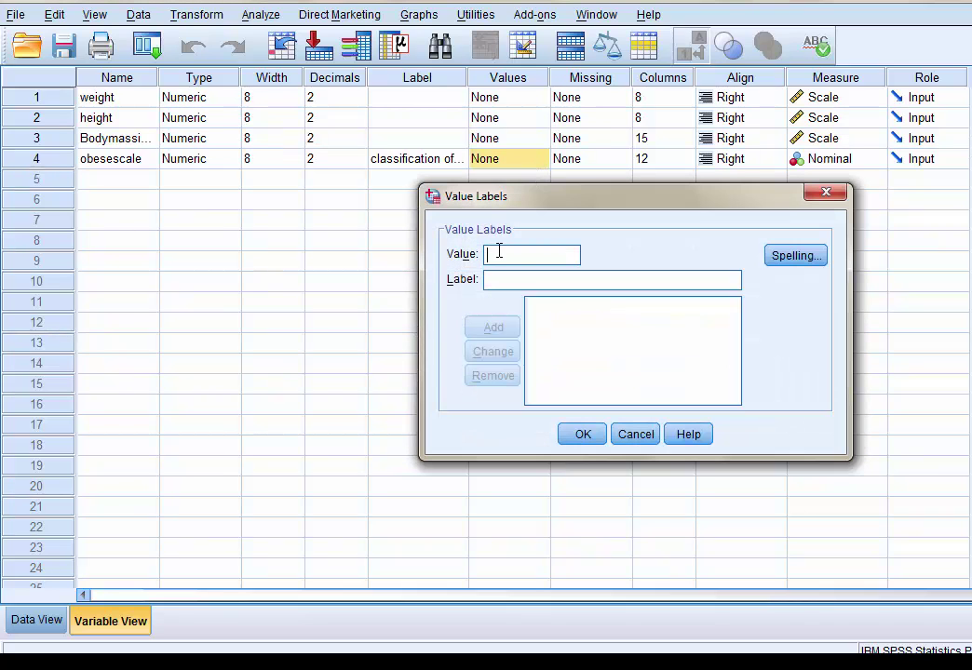
type("1")
left_click(497, 279)
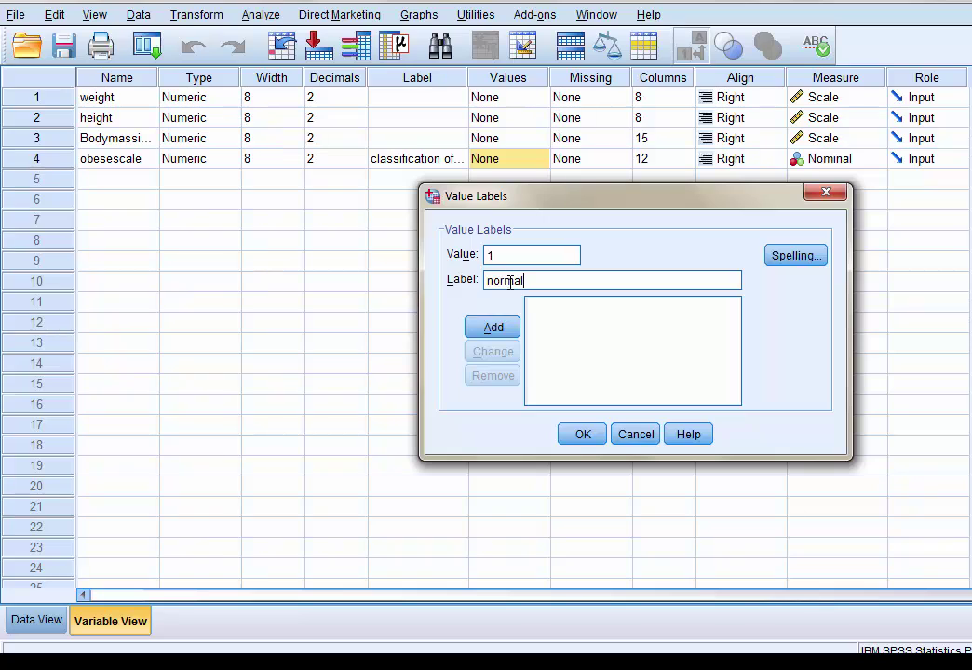
left_click(508, 326)
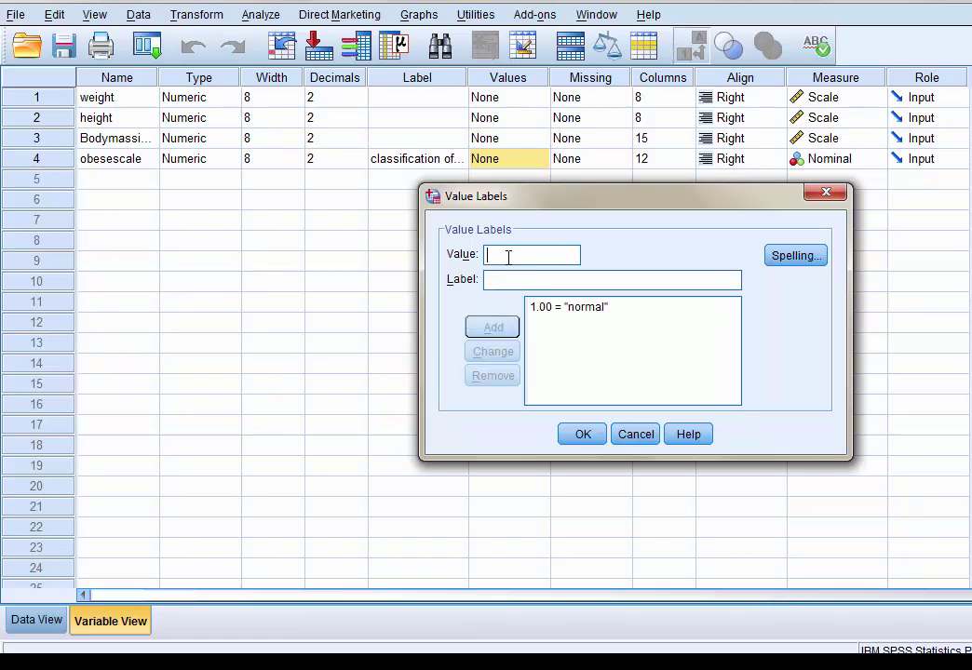
- Add the label "overweight" for value 2 of obesescale
left_click(494, 283)
type("overw")
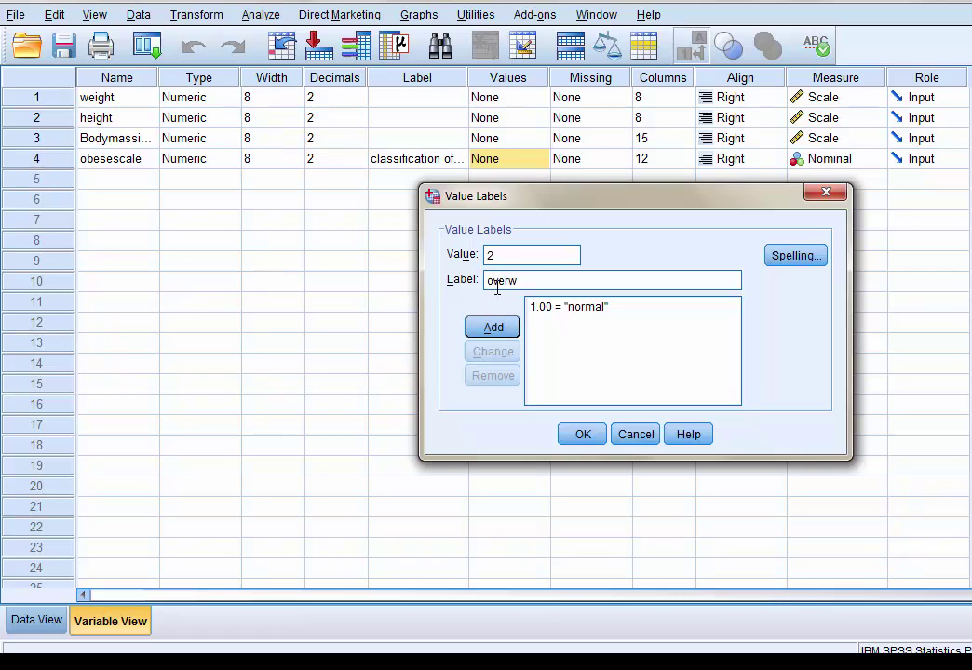
type("eifg")
type("ght")
left_click(497, 327)
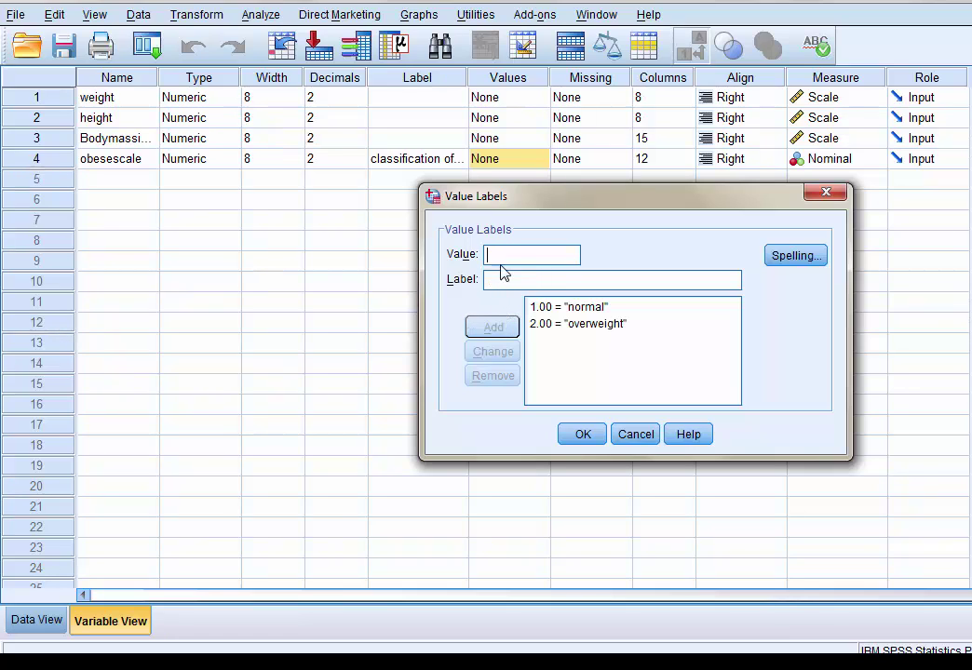
- Add the label "obese" for value 3 and accept the value labels of obesescale
left_click(501, 256)
type("3")
type("obese")
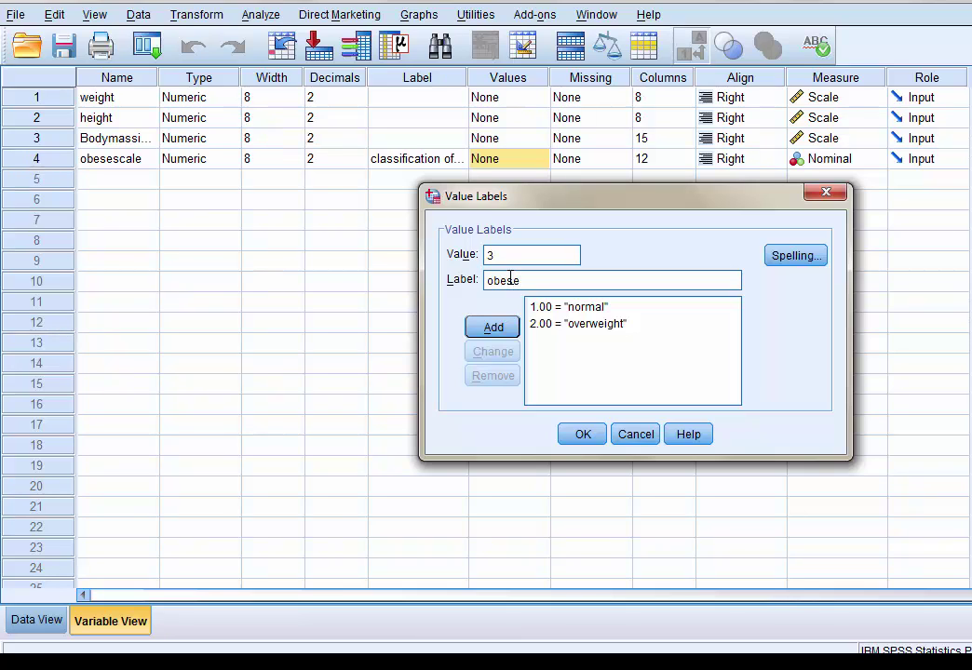
left_click(504, 326)
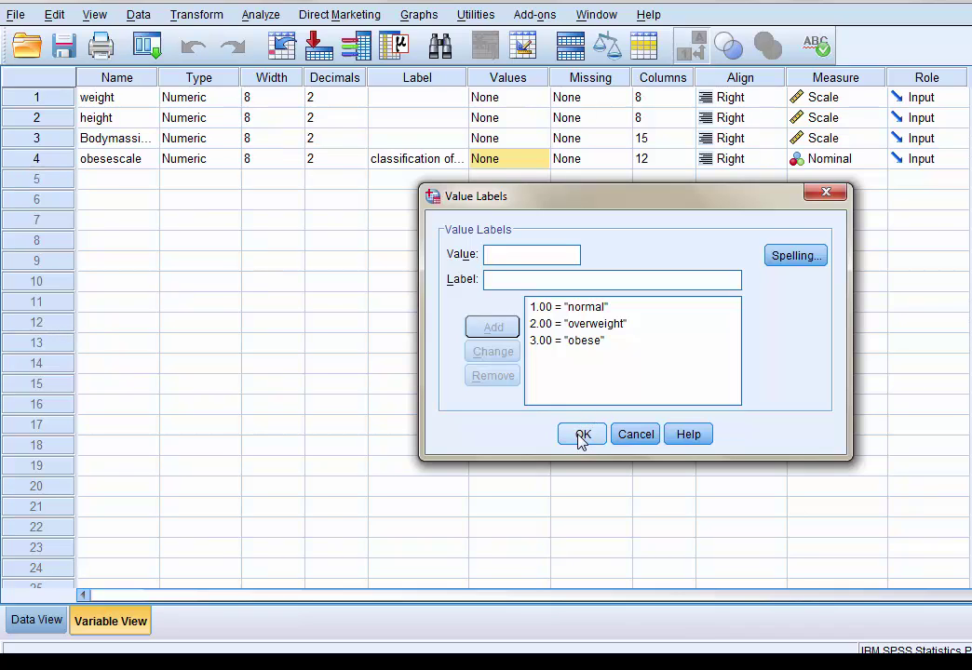
left_click(579, 436)
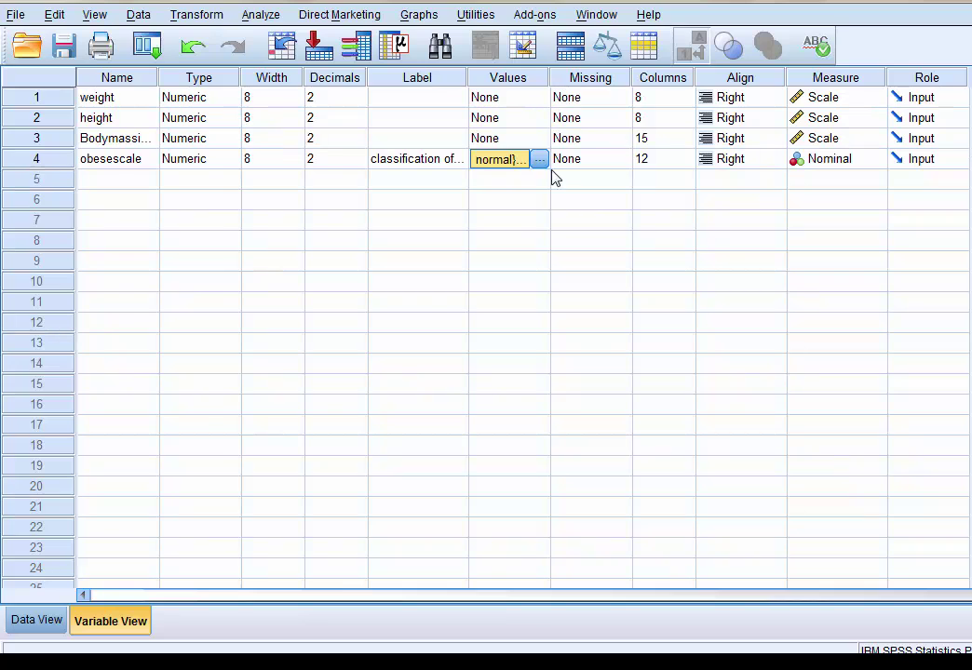
- Return to the data grid and toggle obesescale between numeric codes and value labels, leaving the labels displayed
left_click(38, 621)
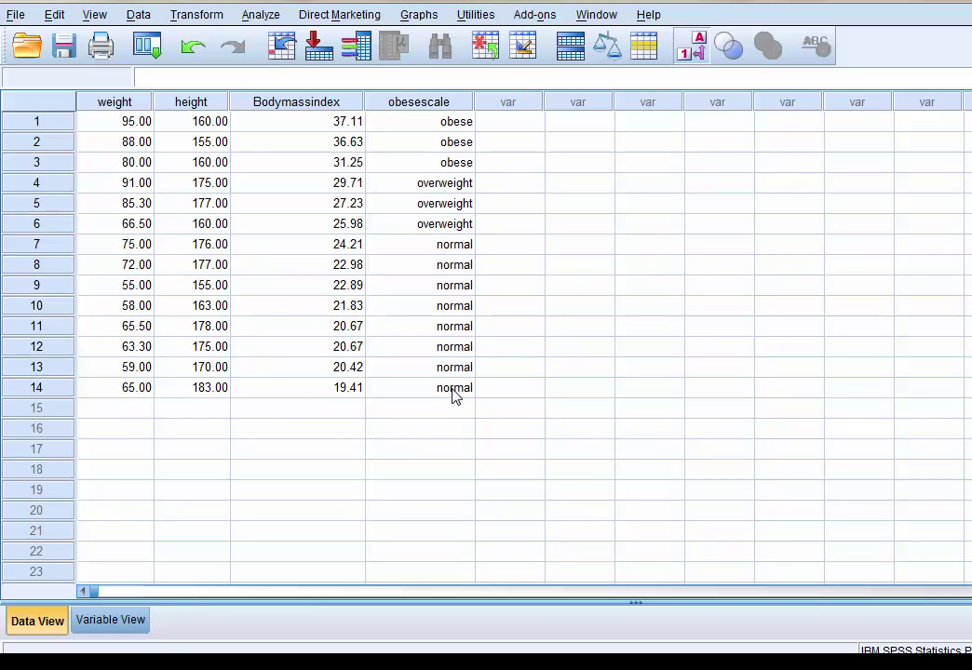
left_click(686, 53)
left_click(685, 52)
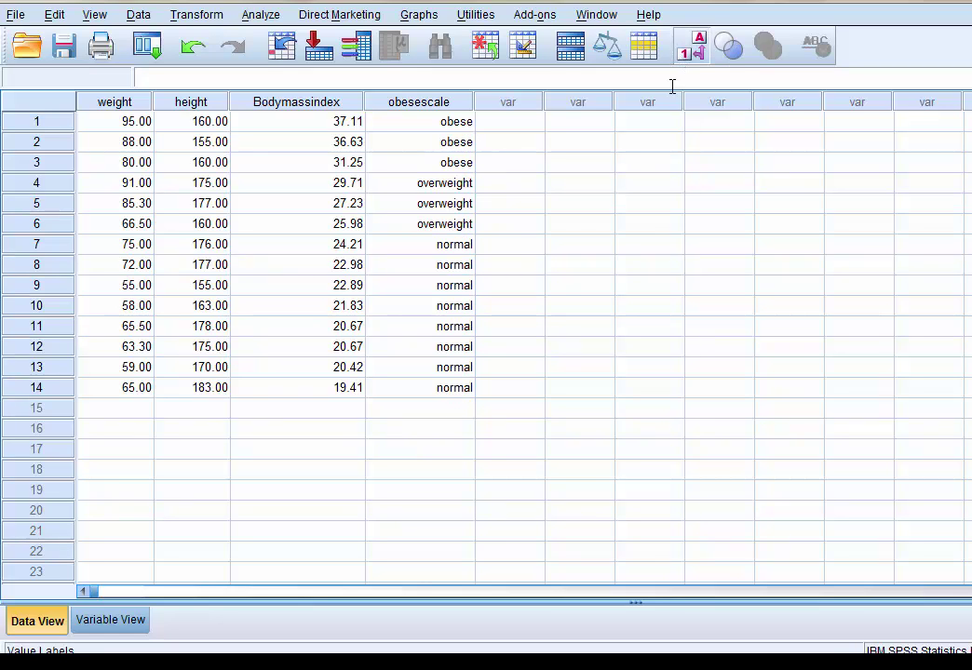
left_click(689, 54)
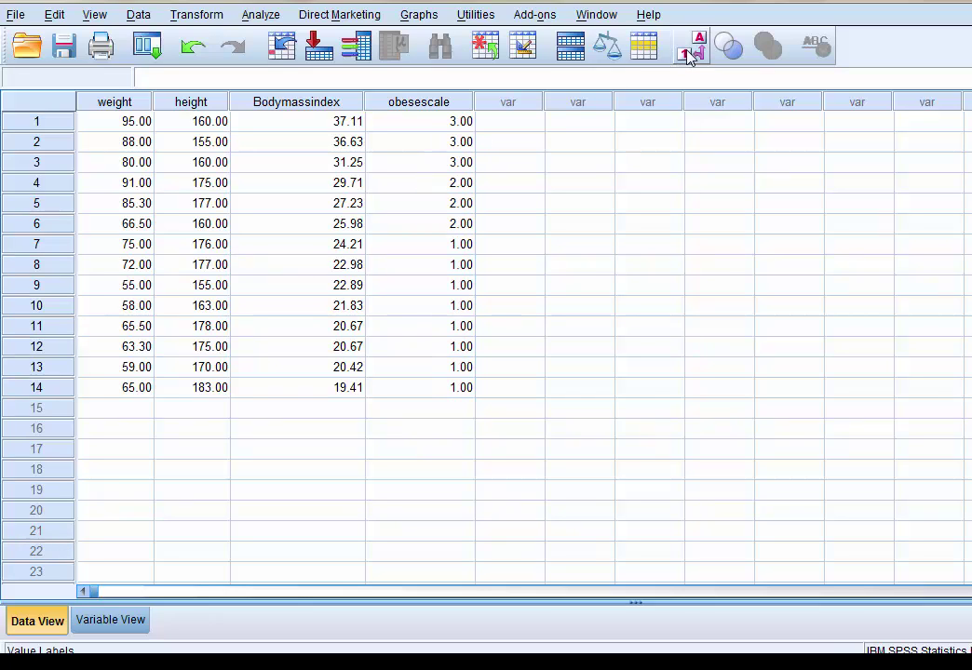
left_click(689, 54)
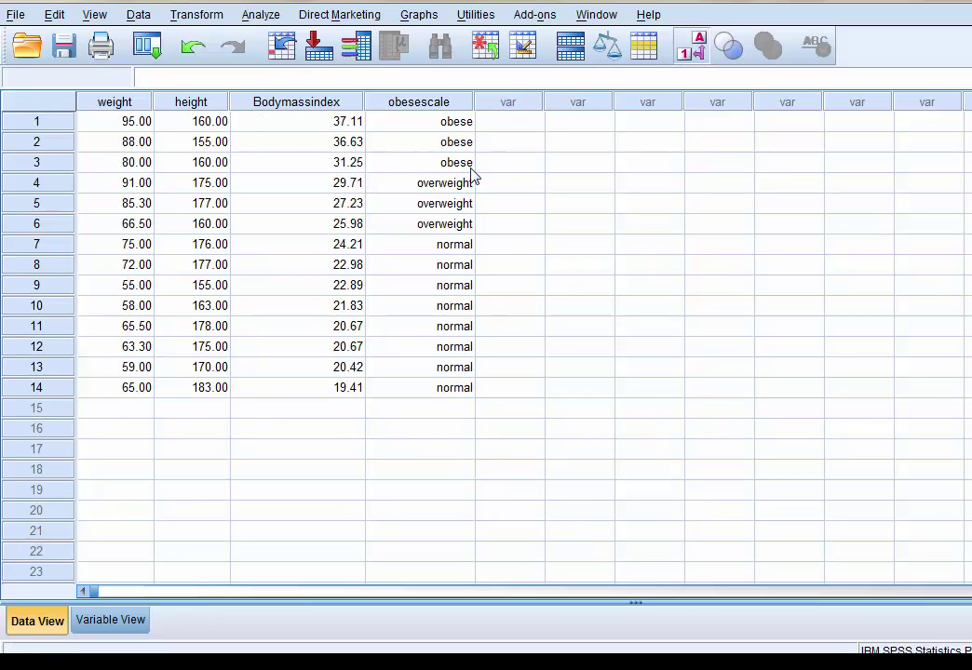